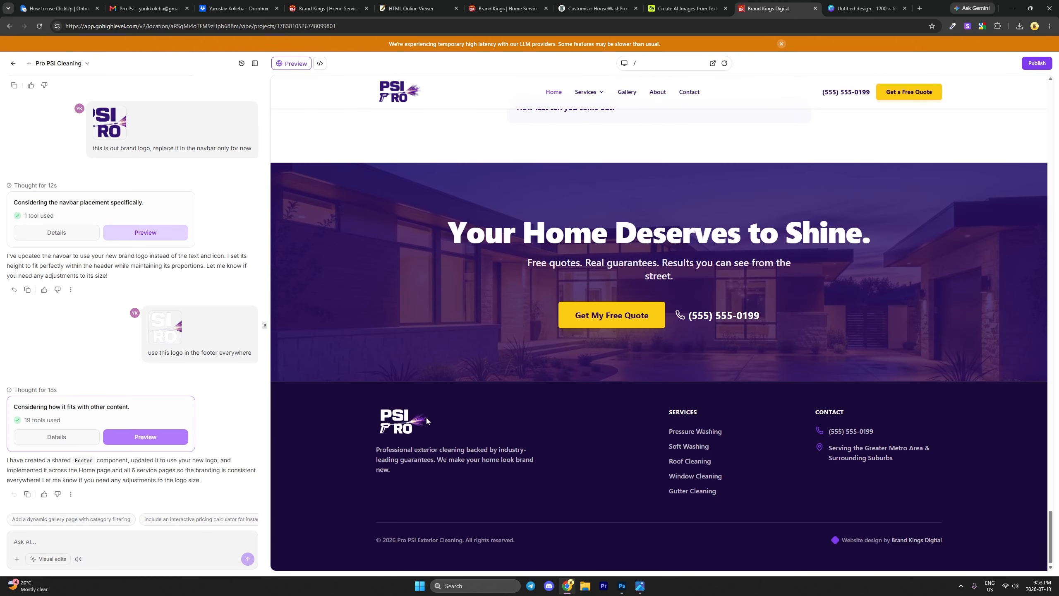
Step: Arrange VS Code with Claude Code and the browser with the Pro PSI Cleaning site preview side by side, each filling half the screen
scroll(487, 391, "up", 20)
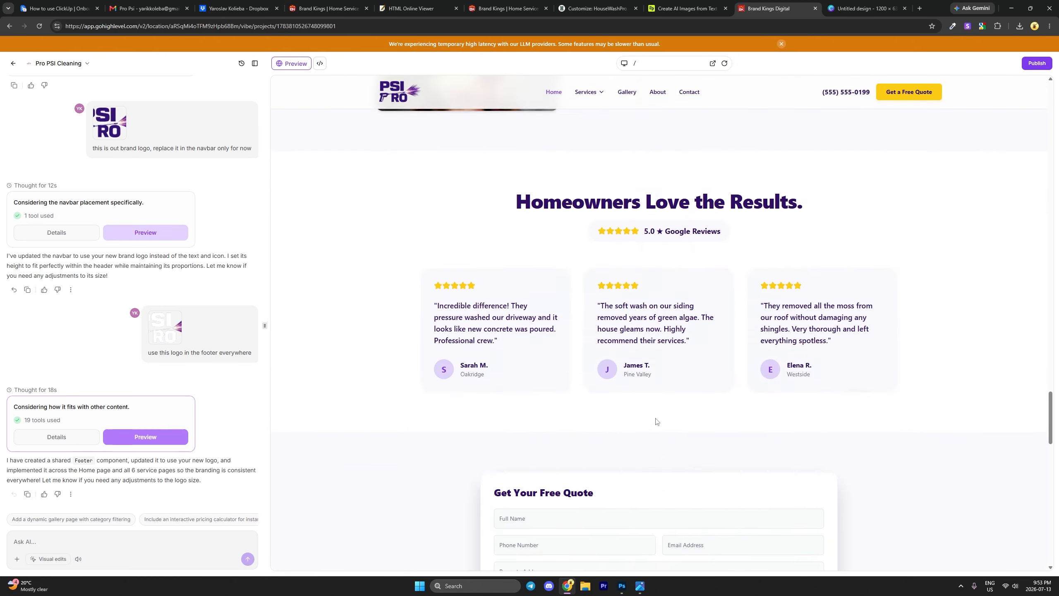
scroll(495, 359, "up", 10)
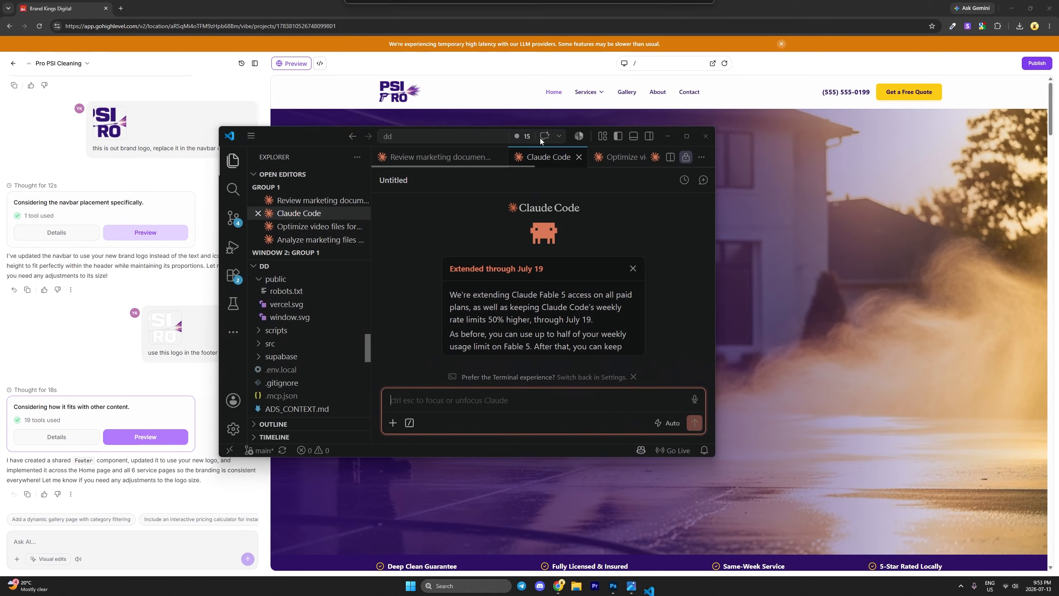
left_click_drag(540, 138, 527, 117)
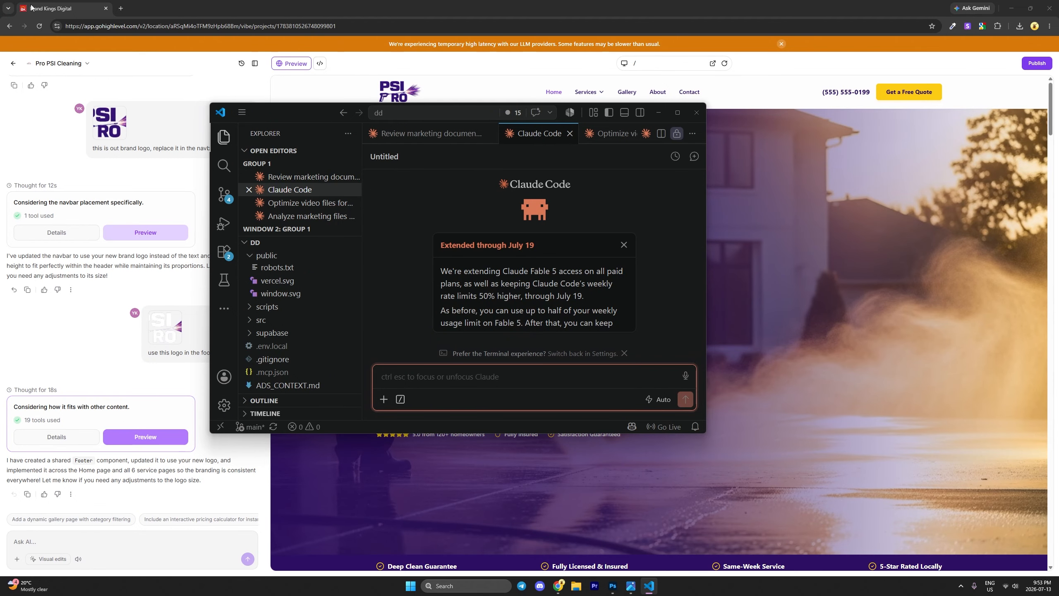
left_click_drag(346, 8, 1058, 177)
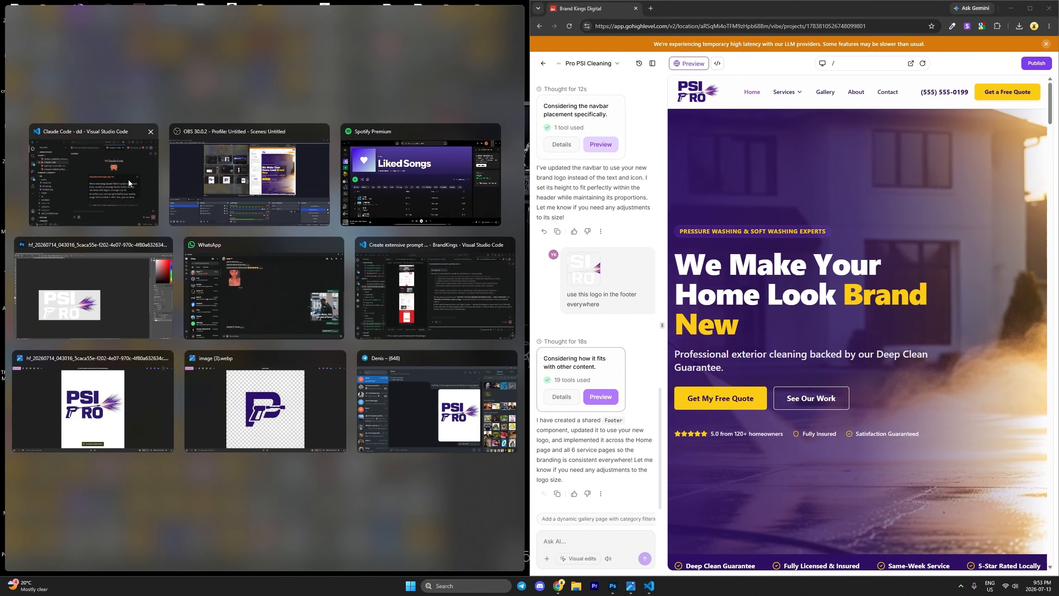
left_click(98, 182)
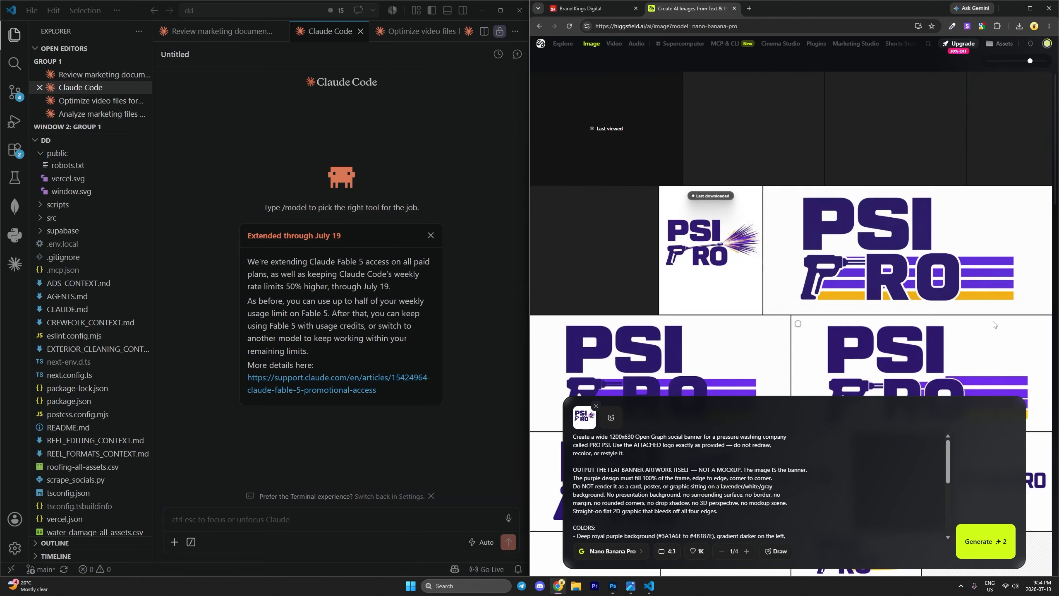
mouse_move(586, 46)
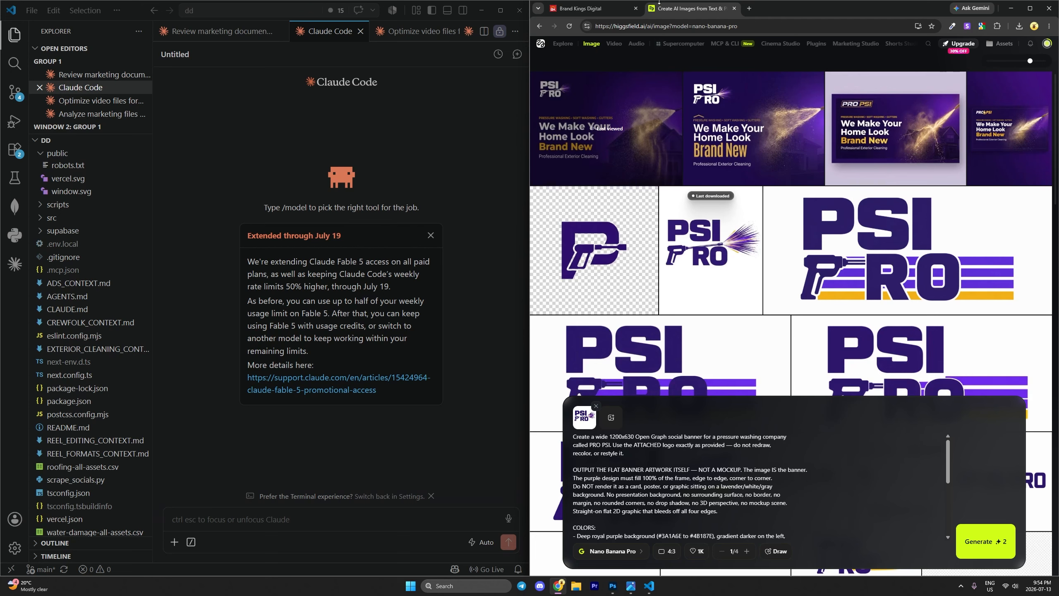
left_click(749, 8)
type("claude")
key("Return")
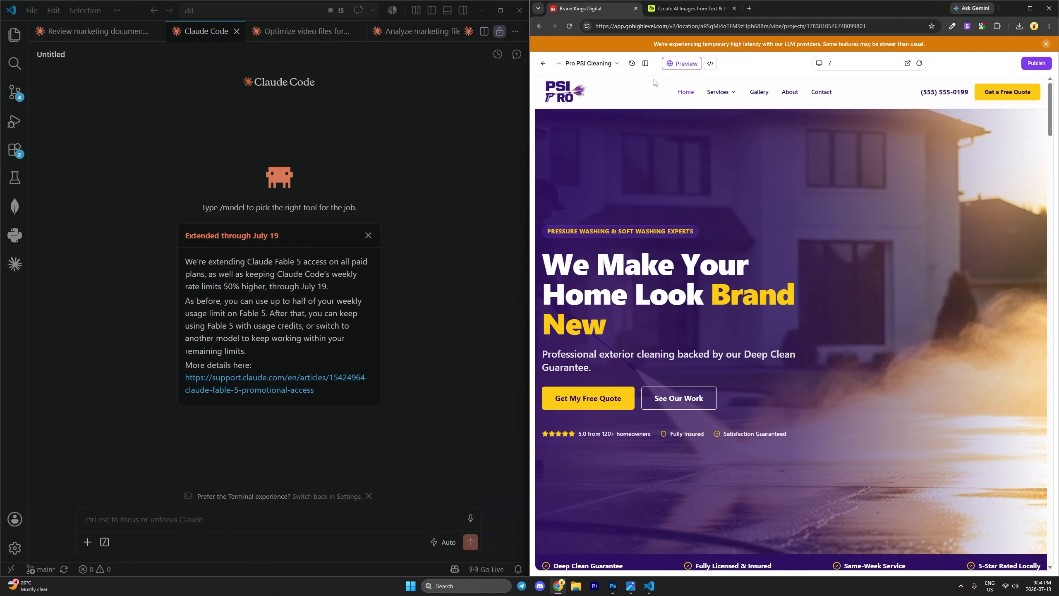
scroll(811, 335, "down", 5)
scroll(887, 402, "up", 5)
Step: Open the Seagate Portable Drive (E:) in File Explorer to browse its job photo folders
left_click(577, 586)
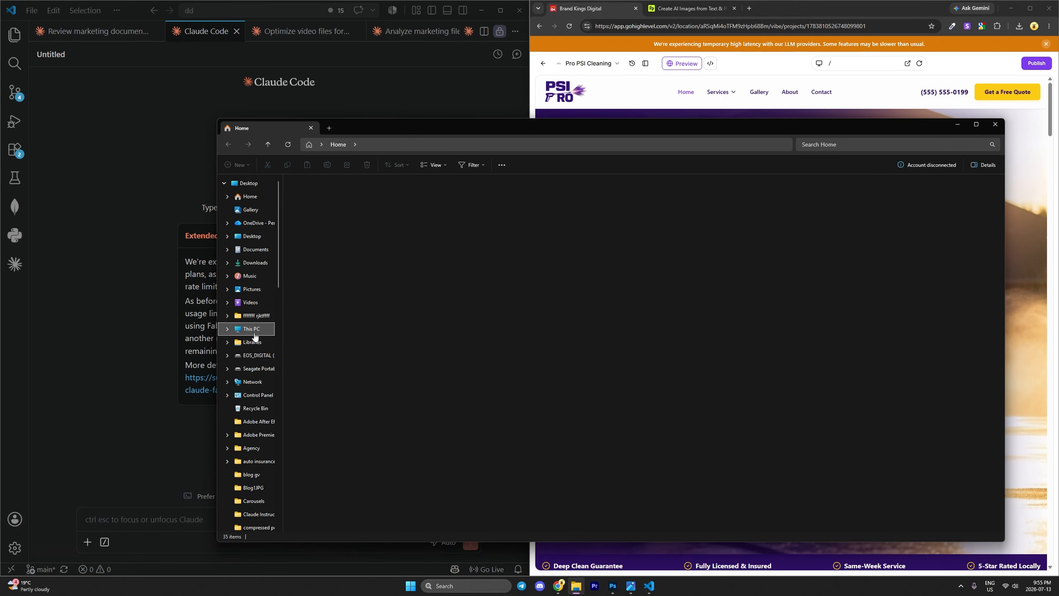
left_click(253, 330)
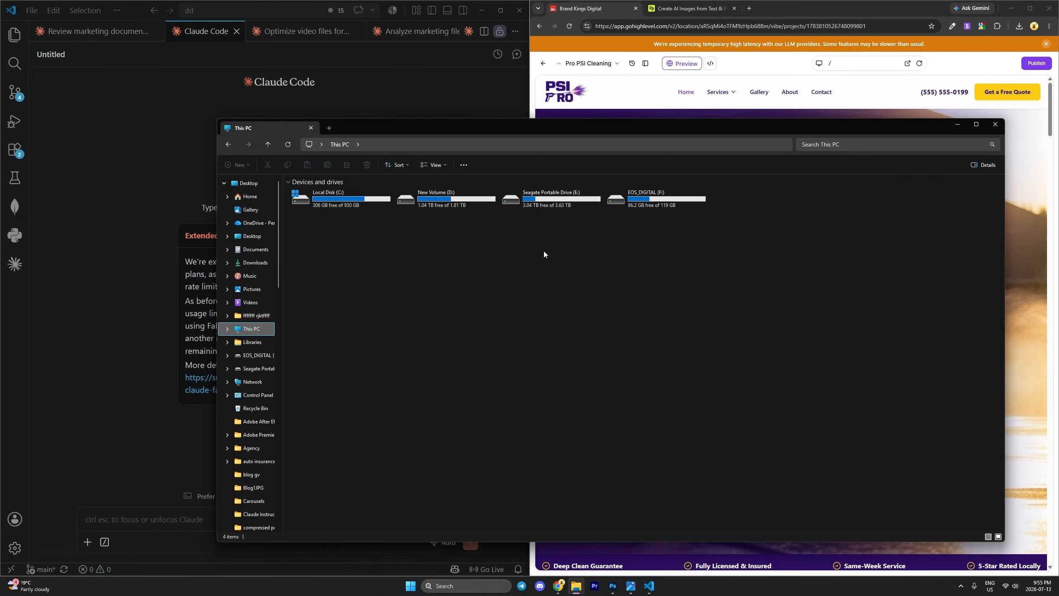
double_click(538, 200)
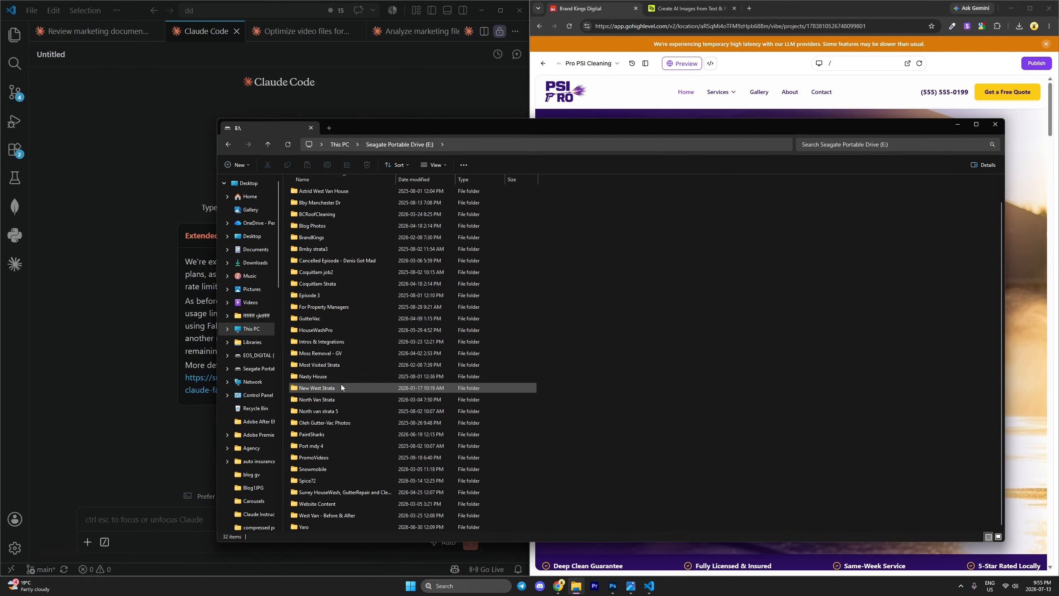
scroll(347, 282, "up", 1)
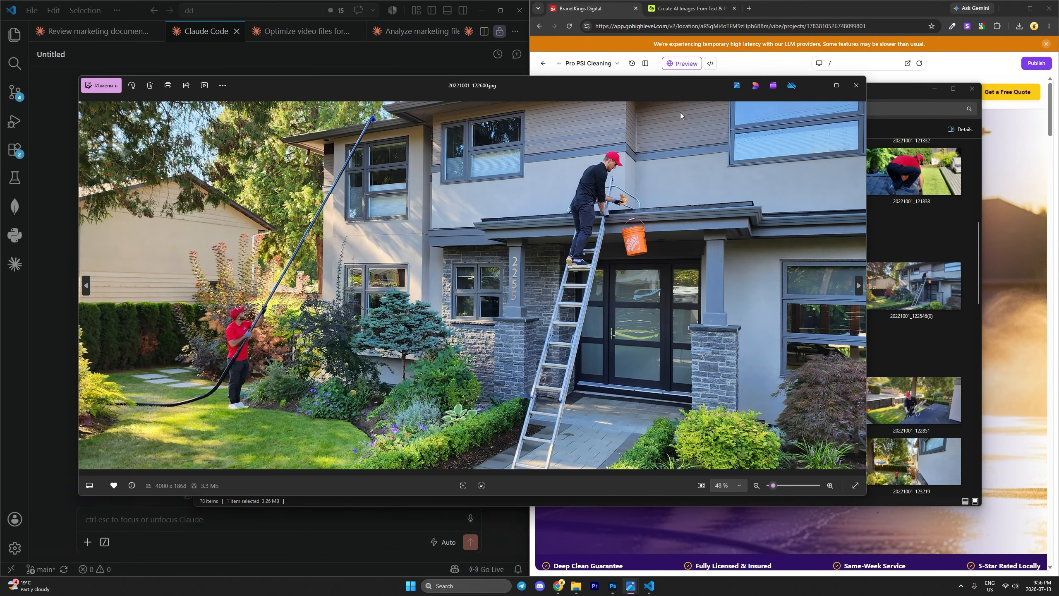
Step: Close the photo preview and attach photos 20221001_122600 and 20221001_125321 to the Claude Code message
key("Escape")
left_click_drag(449, 373, 121, 519)
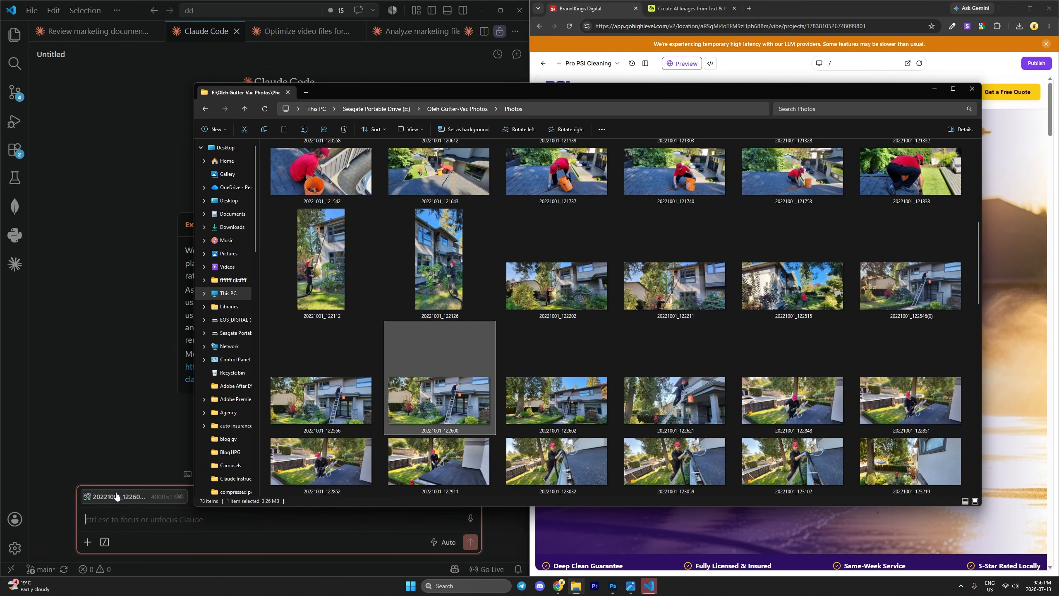
scroll(542, 367, "down", 5)
left_click(532, 409)
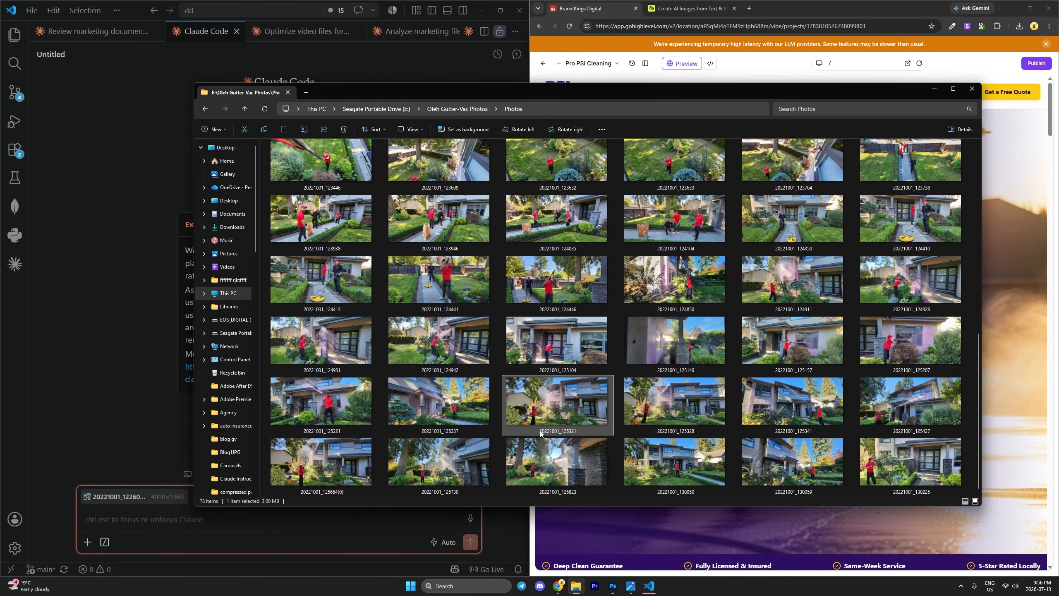
Step: Attach IMG_1028 and IMG_1226 from the HouseWashPro Photos folder to the same Claude Code message
key("alt+Left")
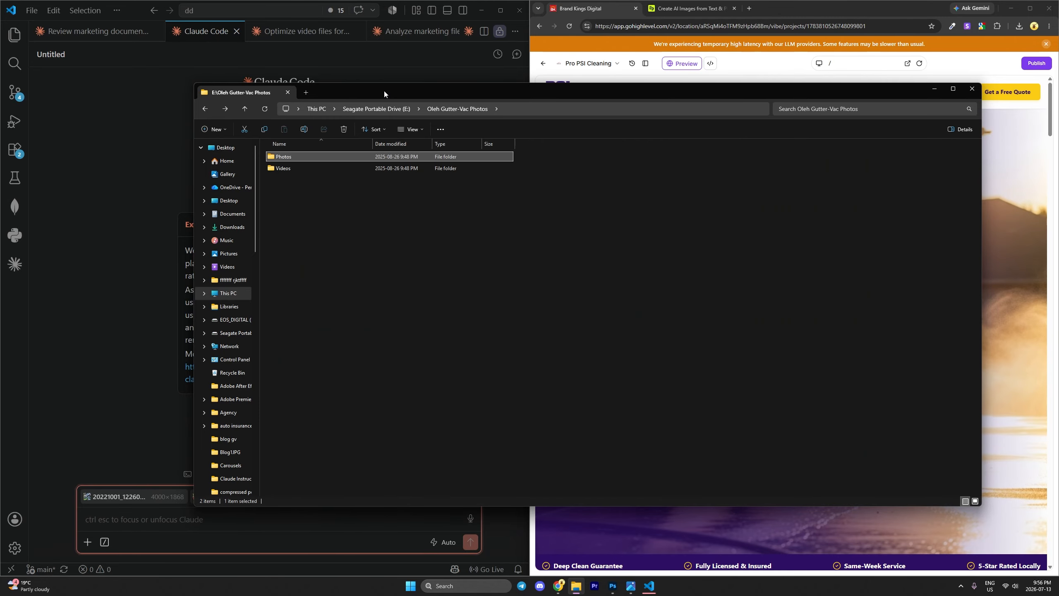
left_click_drag(384, 90, 487, 98)
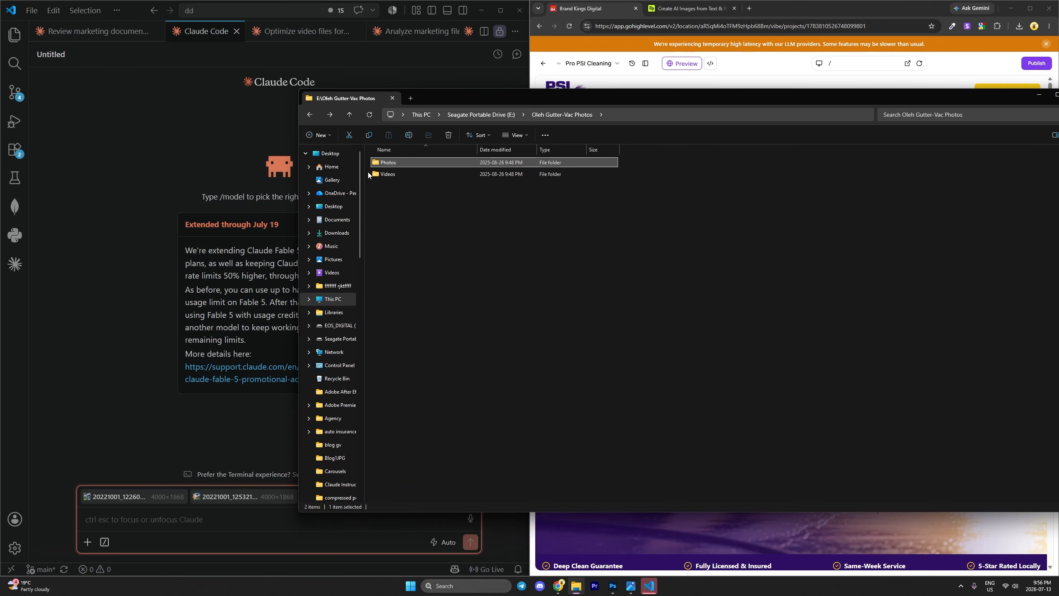
left_click(312, 115)
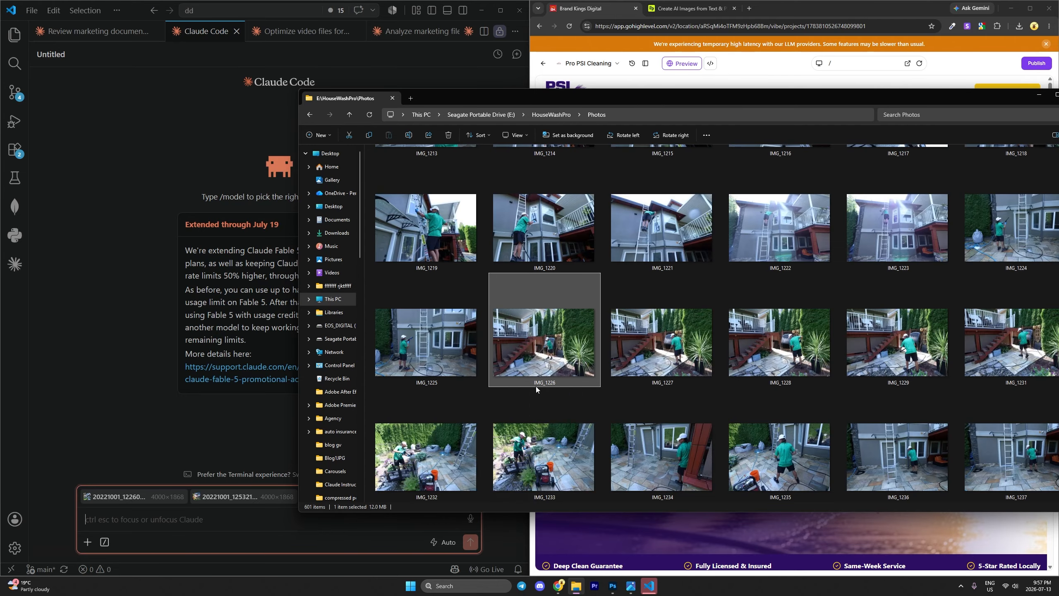
left_click_drag(536, 386, 196, 517)
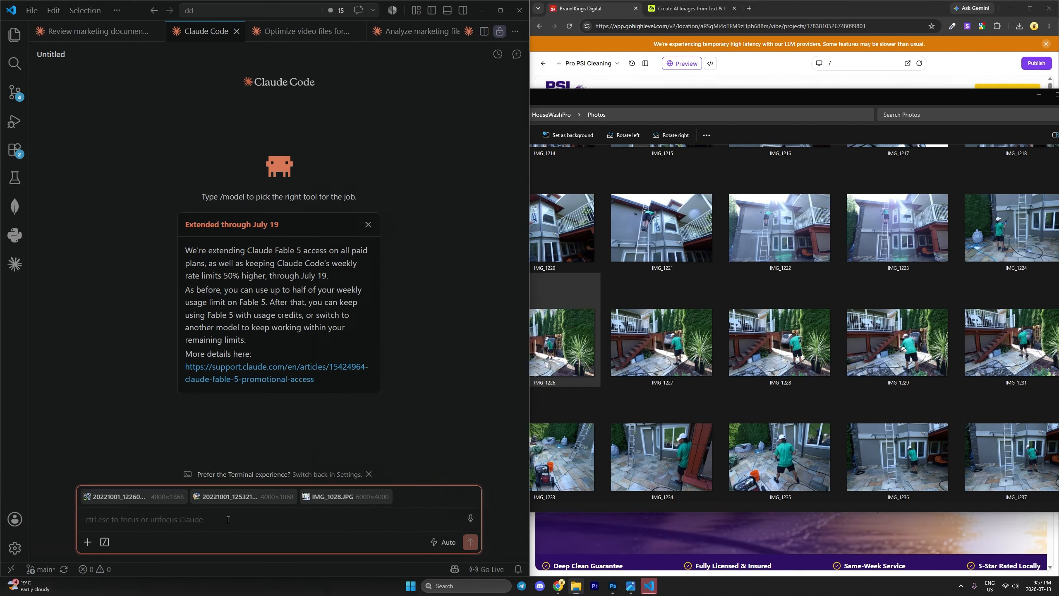
left_click_drag(569, 363, 319, 476)
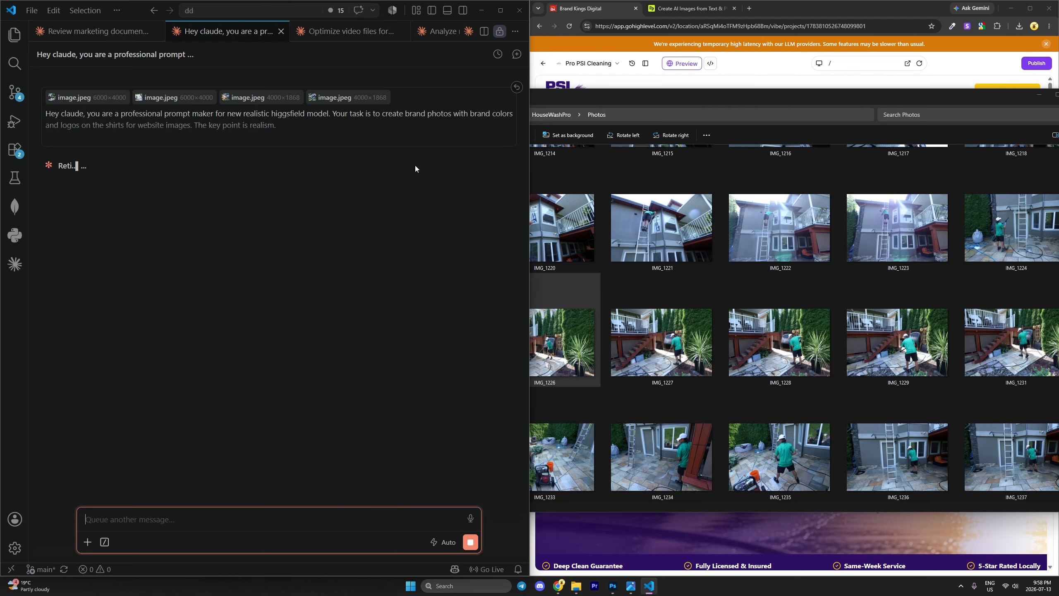
Step: Read Claude's analysis of why the photos look real, and examine the service images in the website preview
left_click(468, 135)
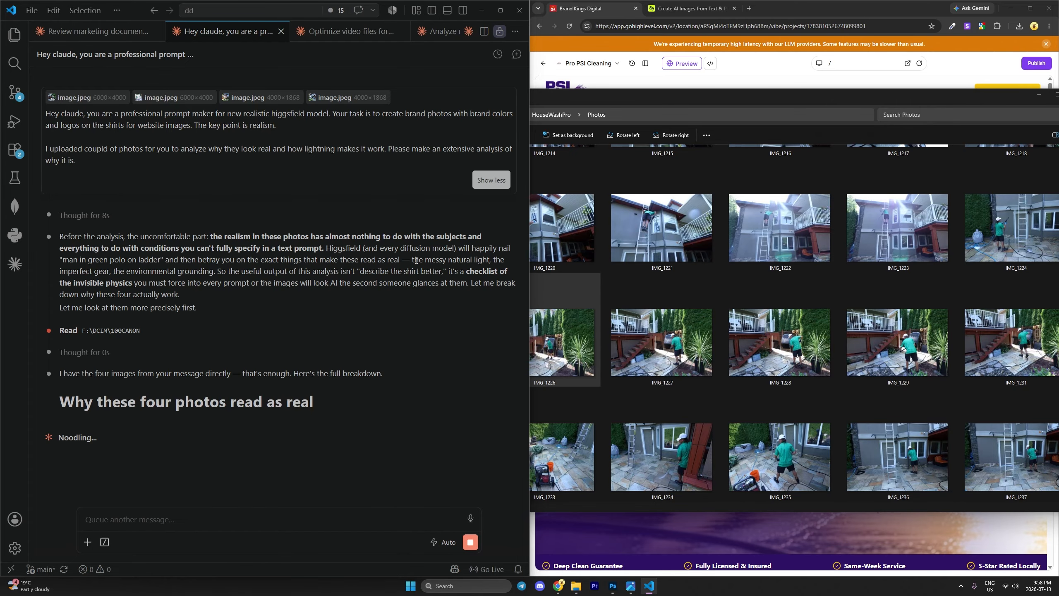
left_click_drag(189, 300, 57, 233)
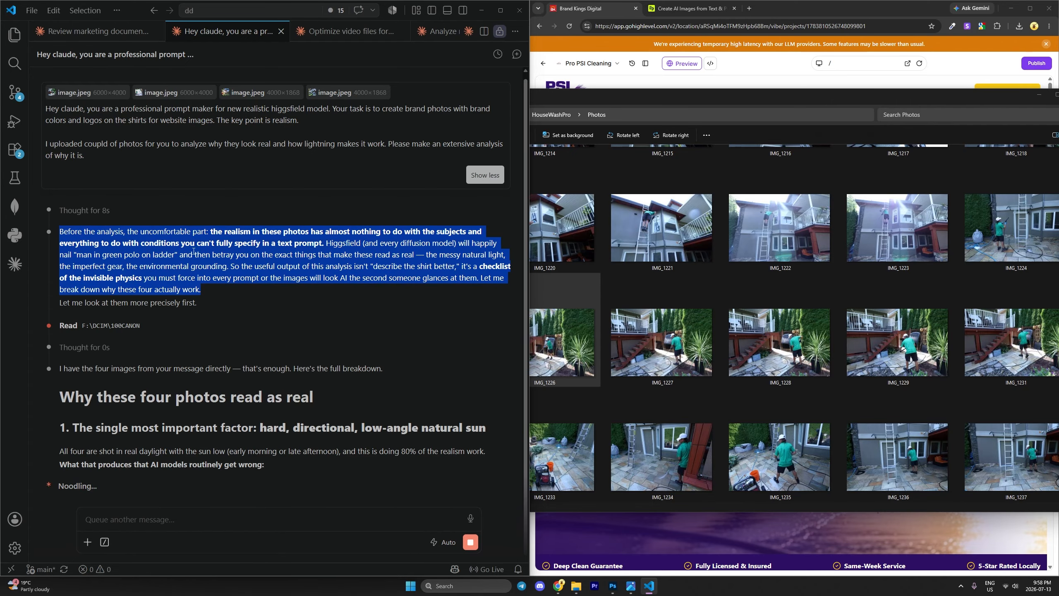
left_click(116, 407)
left_click_drag(87, 423, 449, 377)
left_click(312, 275)
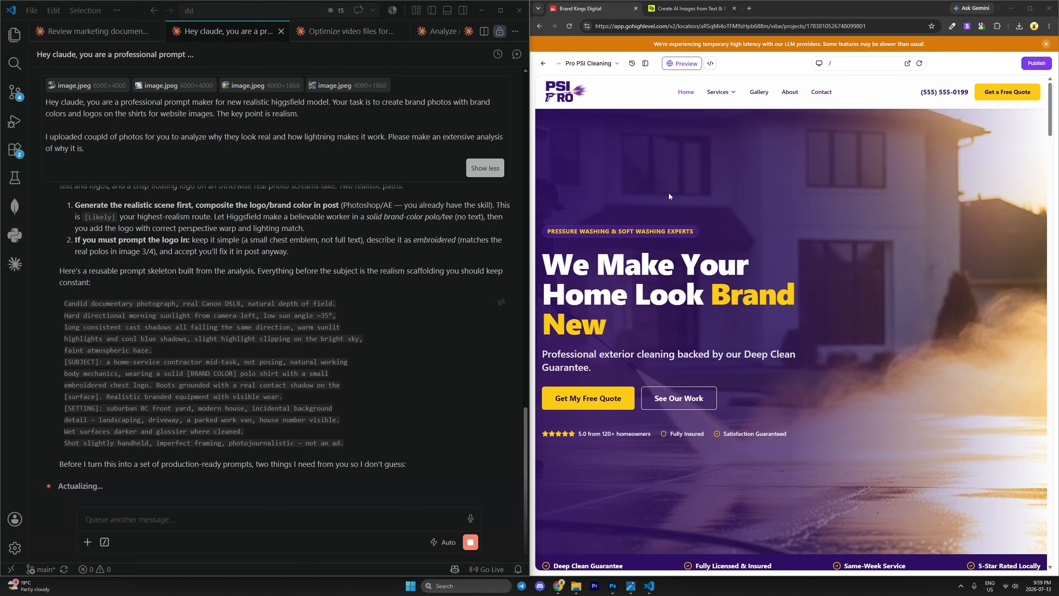
scroll(689, 318, "down", 15)
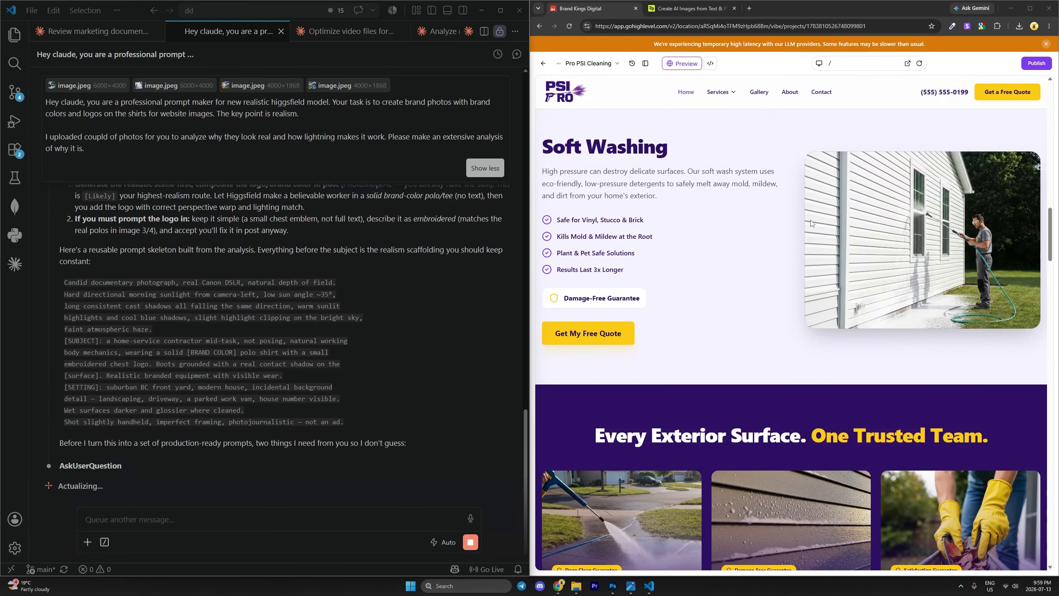
scroll(811, 223, "down", 10)
scroll(668, 326, "up", 6)
scroll(684, 350, "down", 10)
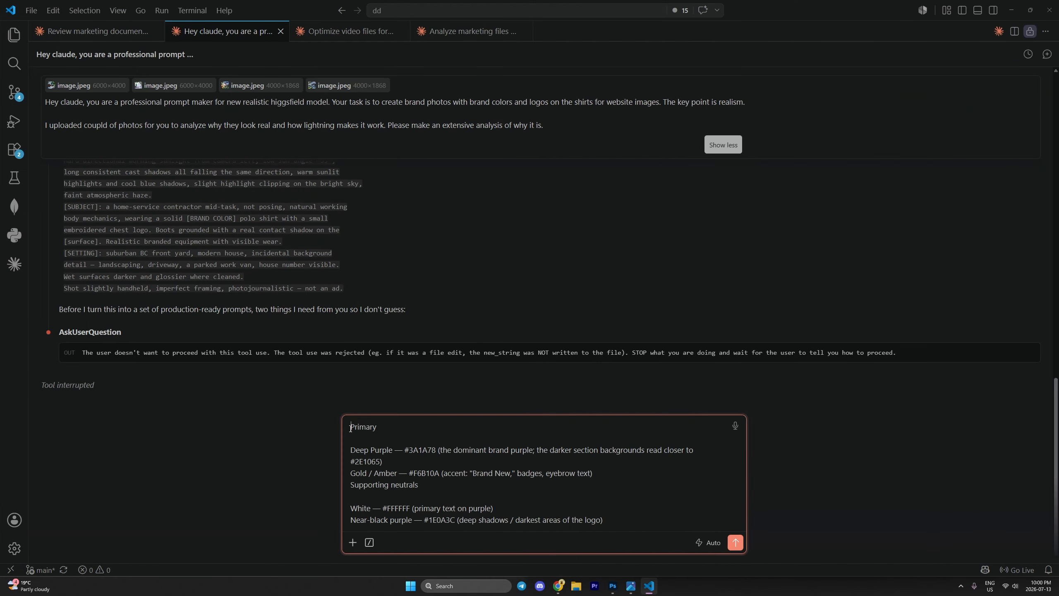
Step: Send Claude the brand colors and logo-psi-white.png, with "Here is our brand pallete. Acknowledge this by saying OK." above the color list
key("shift+Return")
key("shift+Return")
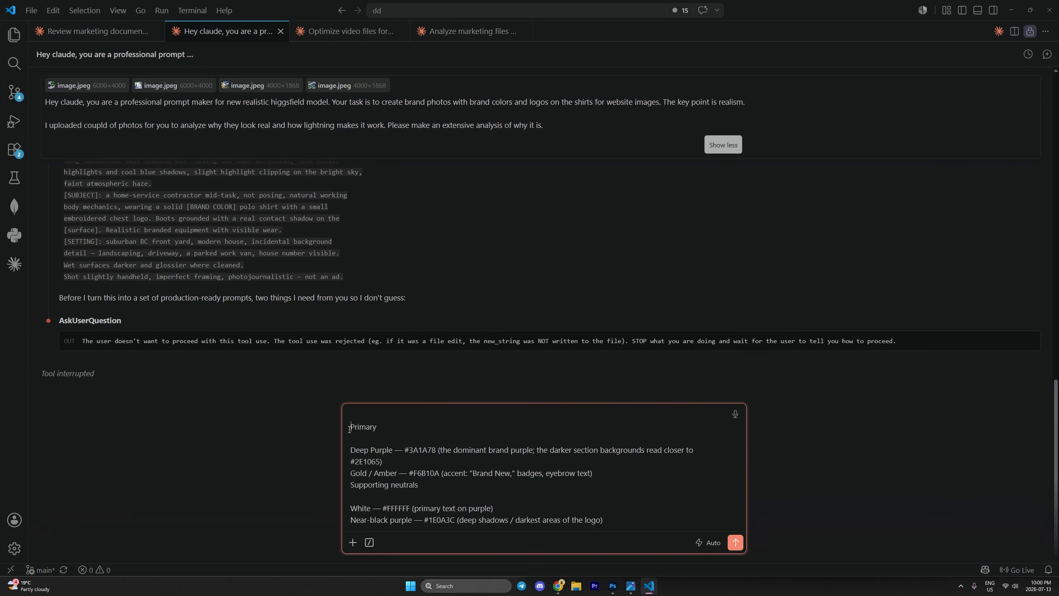
key("Delete")
key("Delete")
type("Here is our ")
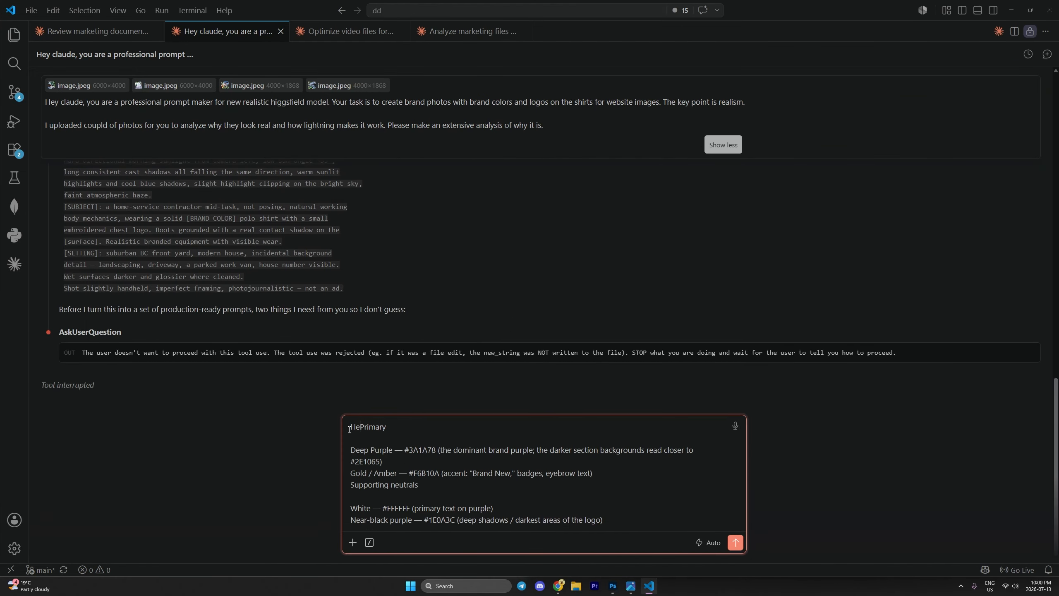
type("brand pallete. Acknow")
type("ledge th")
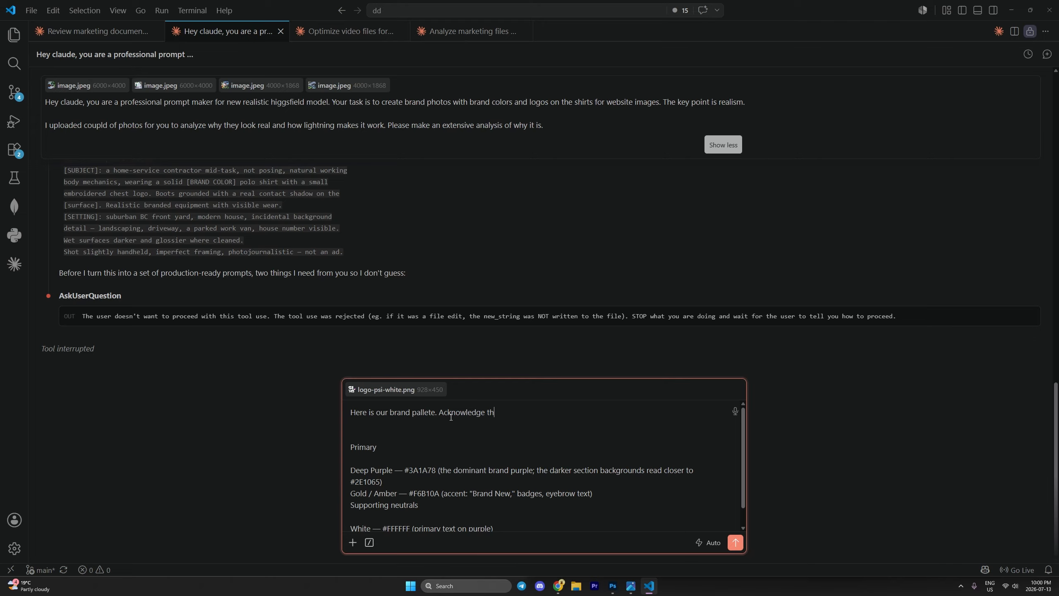
type("is by saying OK.")
key("Return")
key("super+Left")
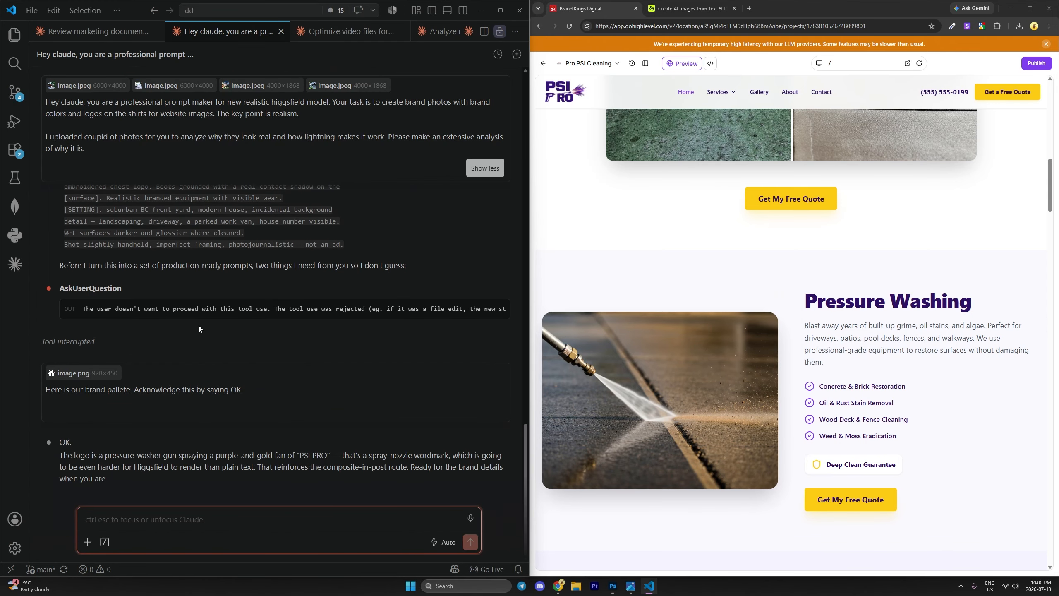
Step: Write that the home services company primarily does pressure washing and house washing, with side services listed on an attached screenshot of the site's service grid
scroll(791, 324, "up", 15)
type("So our company is home services,")
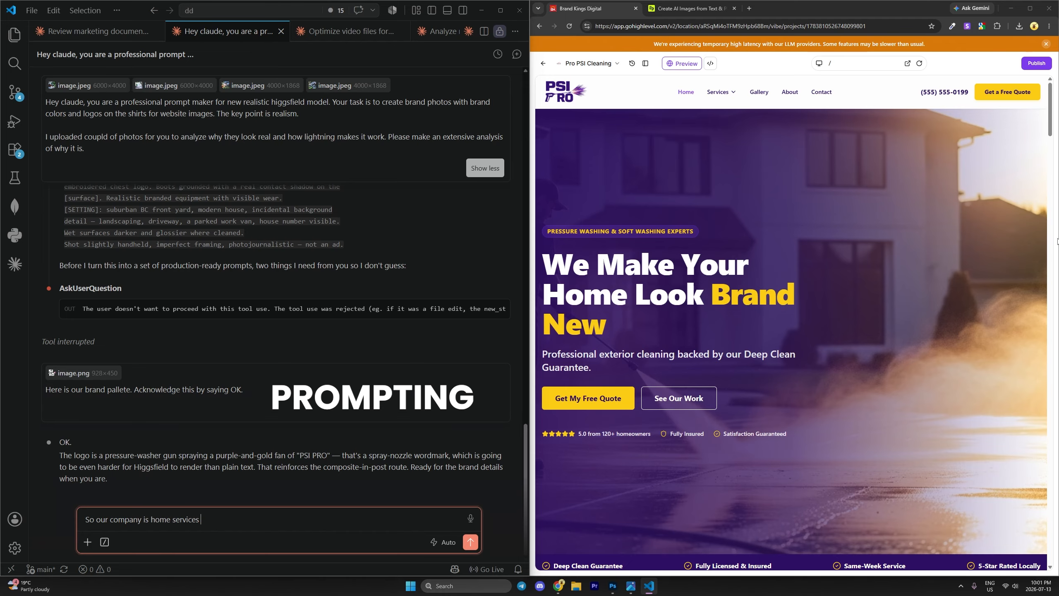
scroll(791, 324, "down", 20)
key("super+shift+s")
left_click_drag(540, 77, 1046, 520)
key("ctrl+v")
type("we are primal")
key("BackSpace")
type("rily doing pressure washing and house washing with side services listed on the image.")
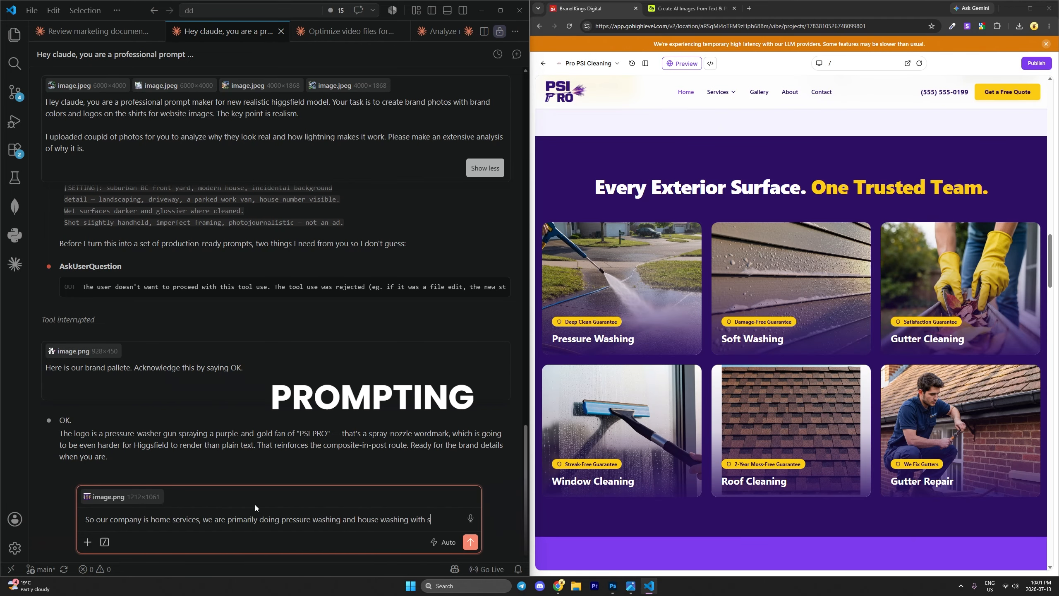
Step: Request an advanced, detailed hero image prompt with primary-color branded shirts, the attached logo and a reference image for the surroundings, and send the message
key("shift+Return")
key("shift+Return")
type("Could you make a n advanced and detailed prompt to make a hero image of our brand in our primary color brande")
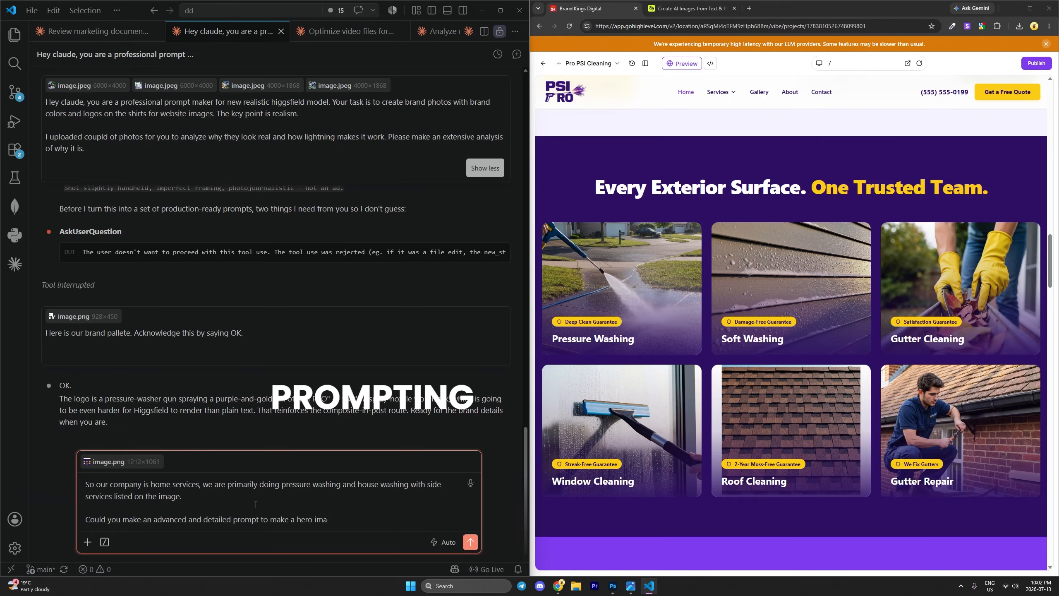
type("d shirts with the logo (i attach it, mention it) on the shirts. Also mention the attached im")
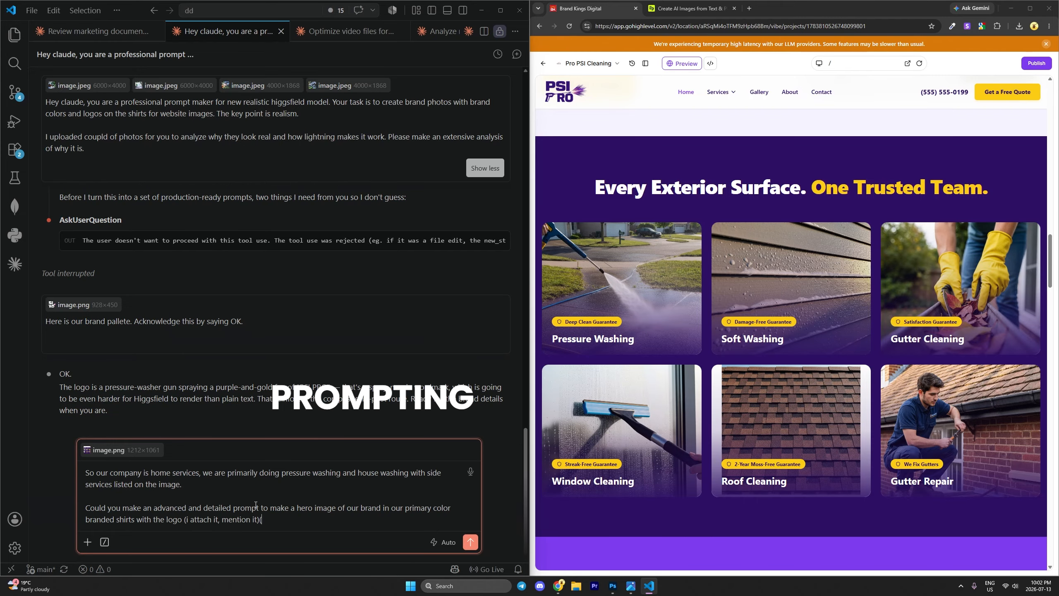
type("age as a reference of how the surrounding look like.")
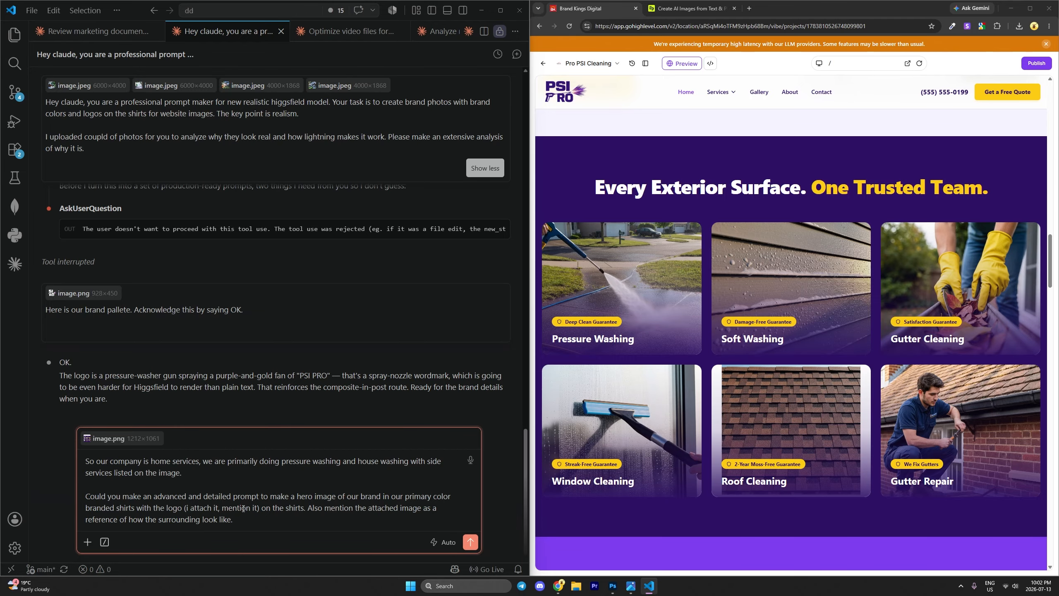
left_click(471, 542)
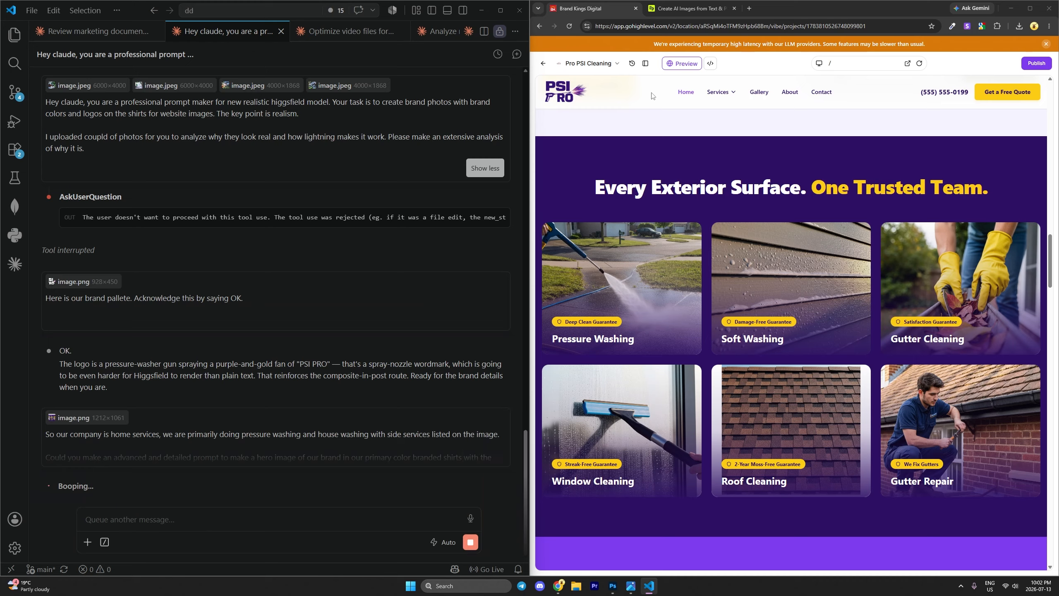
Step: Copy the full PSI PRO hero image prompt, including the negative prompt, from Claude's reply into Higgsfield's image prompt
left_click(689, 8)
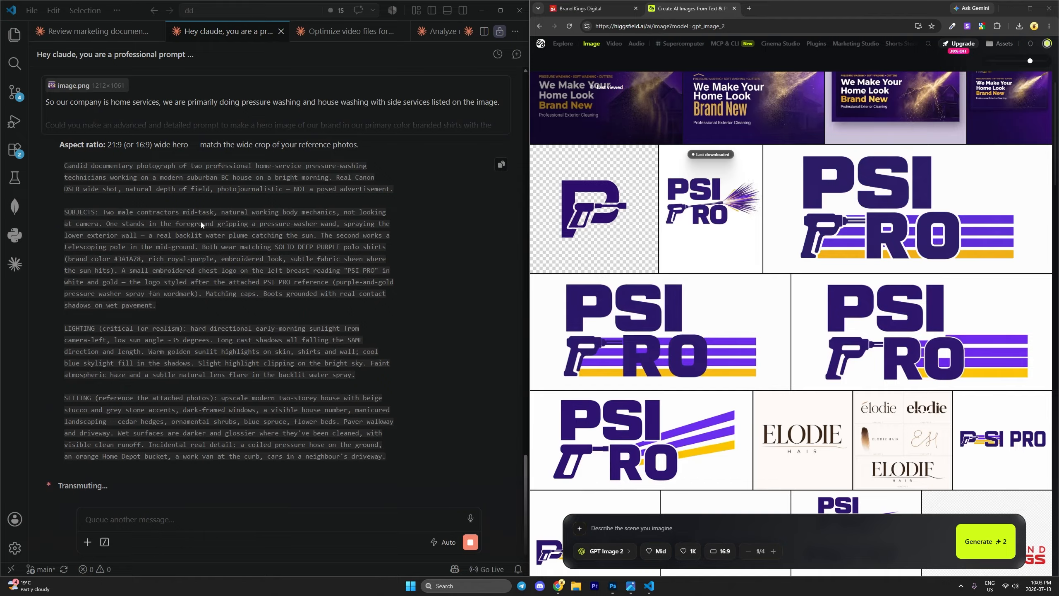
scroll(192, 359, "up", 5)
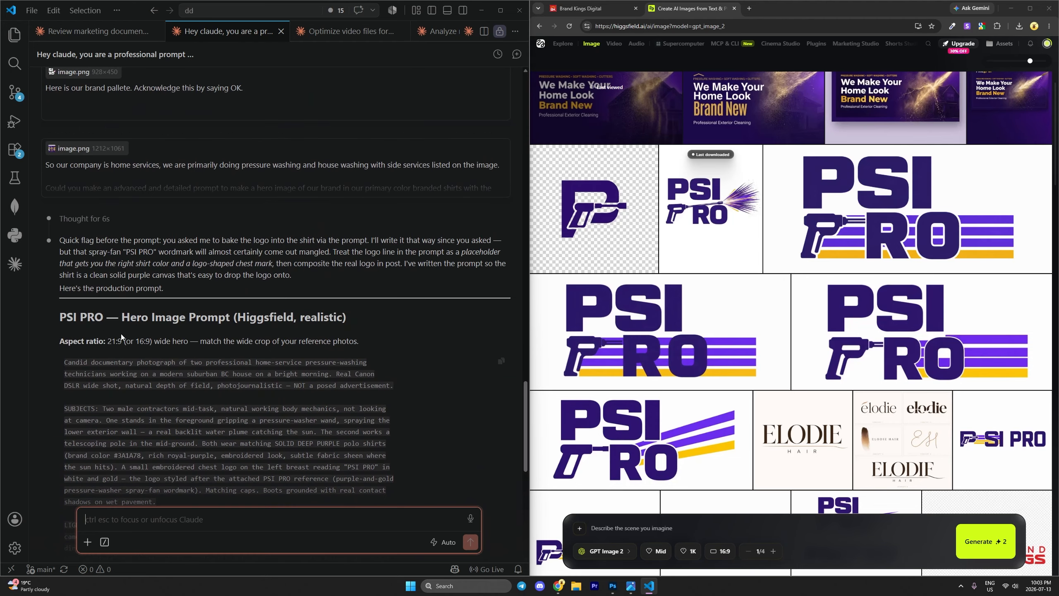
left_click_drag(60, 362, 351, 339)
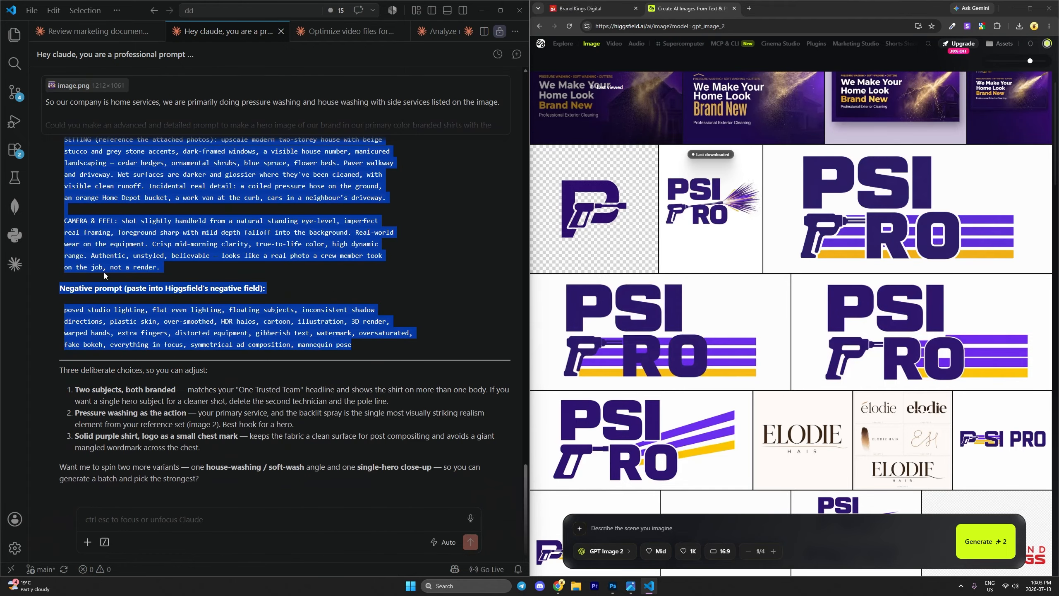
key("ctrl+c")
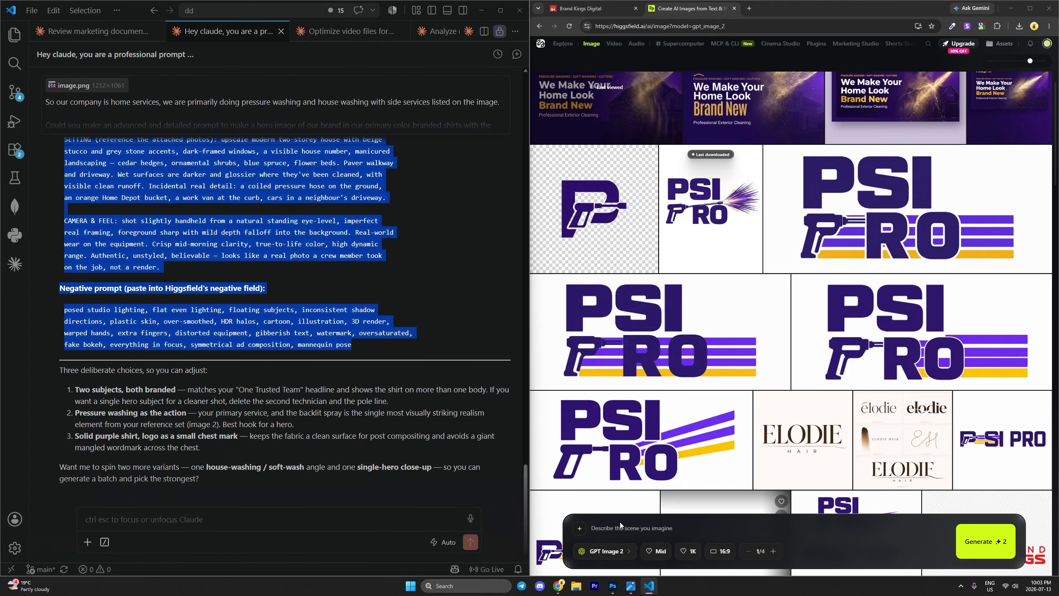
left_click(632, 528)
key("ctrl+v")
Step: Add the PSI Pro logo and the house photo 20221001_124350 as reference images in Higgsfield and generate the hero image
scroll(337, 374, "up", 10)
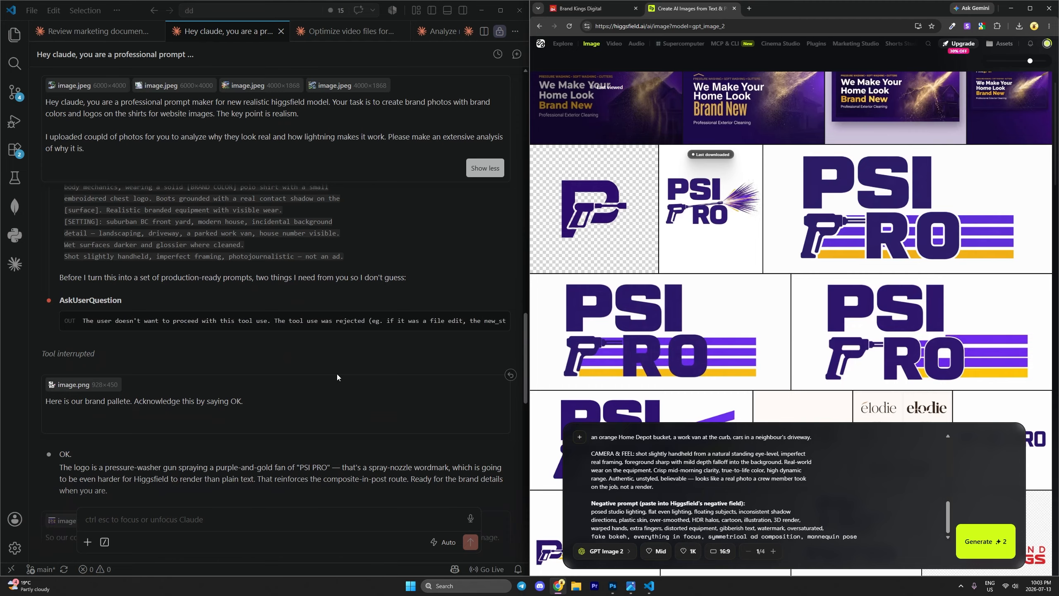
scroll(338, 375, "down", 8)
left_click_drag(811, 8, 727, 28)
left_click_drag(449, 368, 633, 379)
key("super+Up")
left_click(649, 586)
scroll(262, 244, "up", 15)
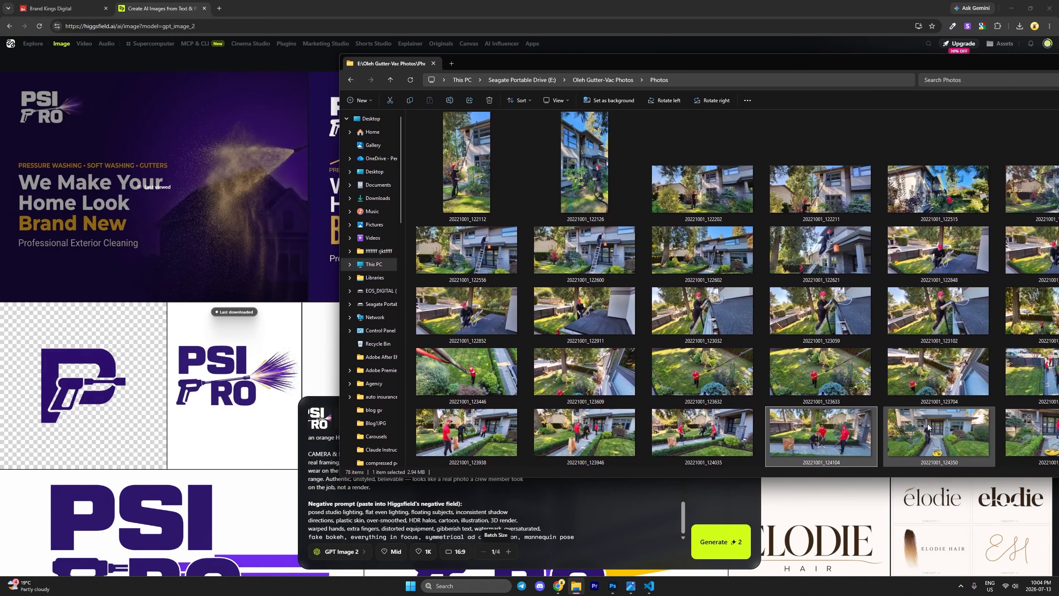
left_click_drag(928, 433, 398, 524)
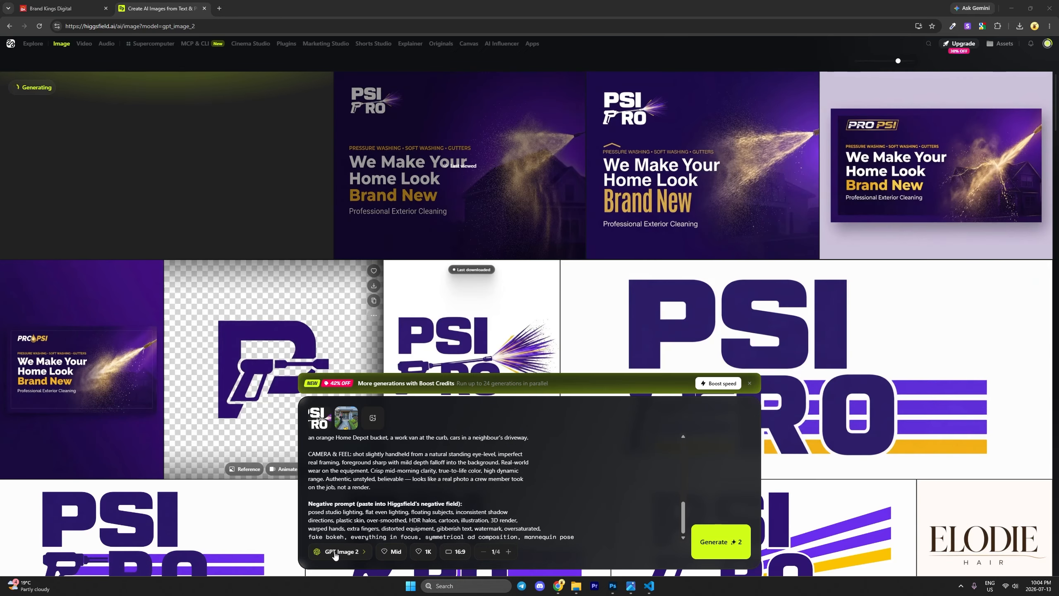
left_click(335, 552)
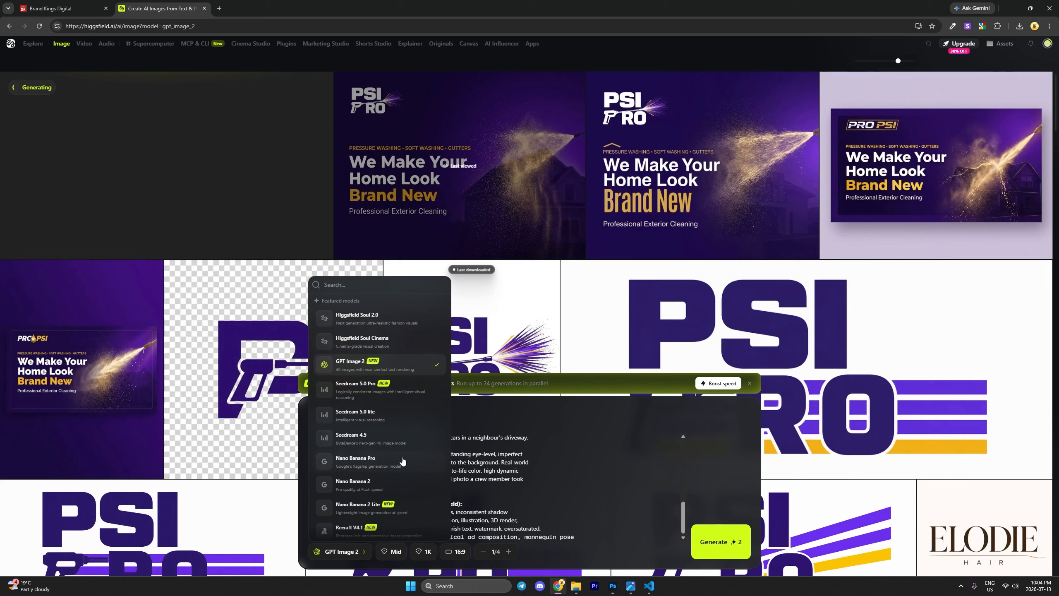
scroll(404, 467, "down", 2)
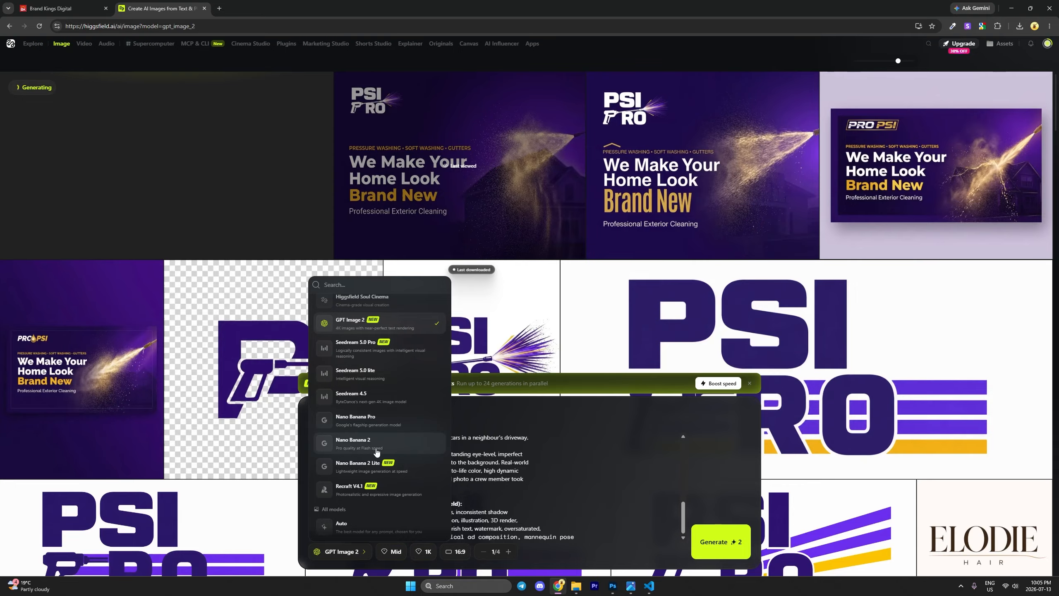
Step: Open the generated photo of the pressure-washing technicians and copy the image
left_click(85, 173)
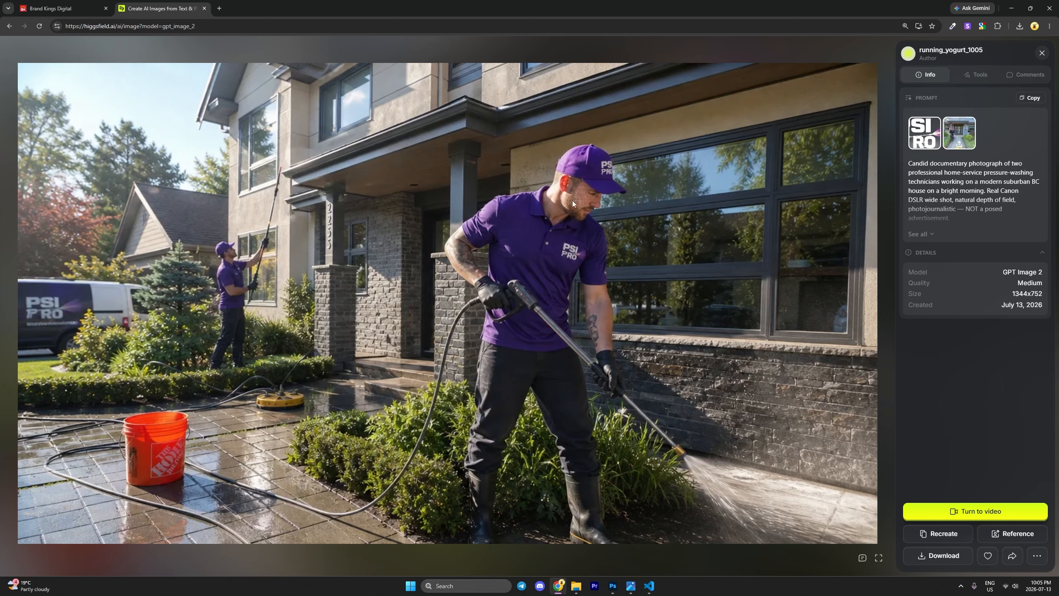
right_click(465, 199)
left_click(507, 232)
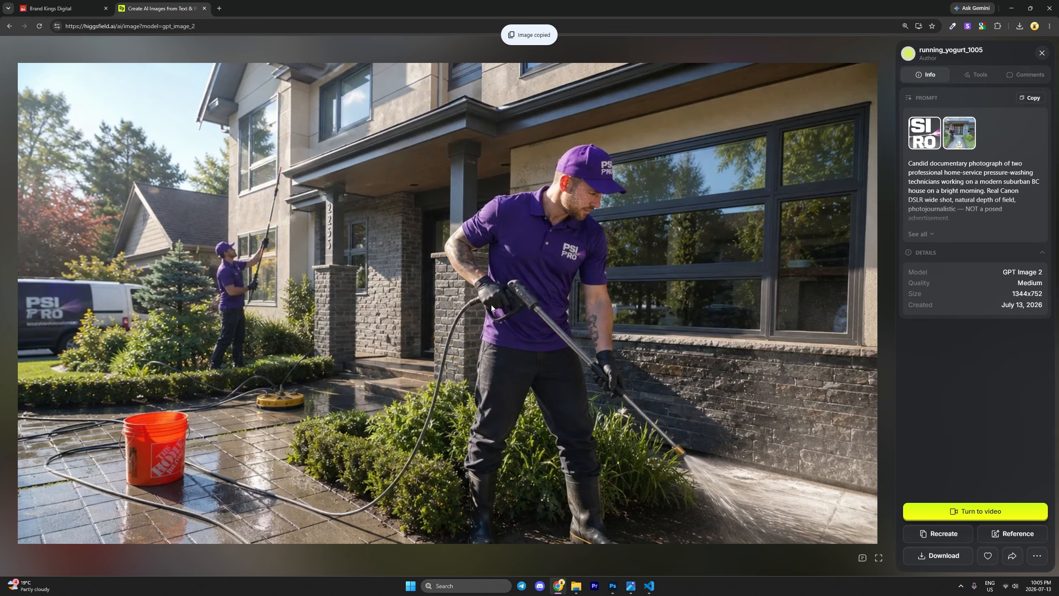
Step: Attach the copied photo to the Claude chat and ask for a prompt that fixes the skin defects and leaves the image untouched
left_click_drag(572, 3, 1057, 209)
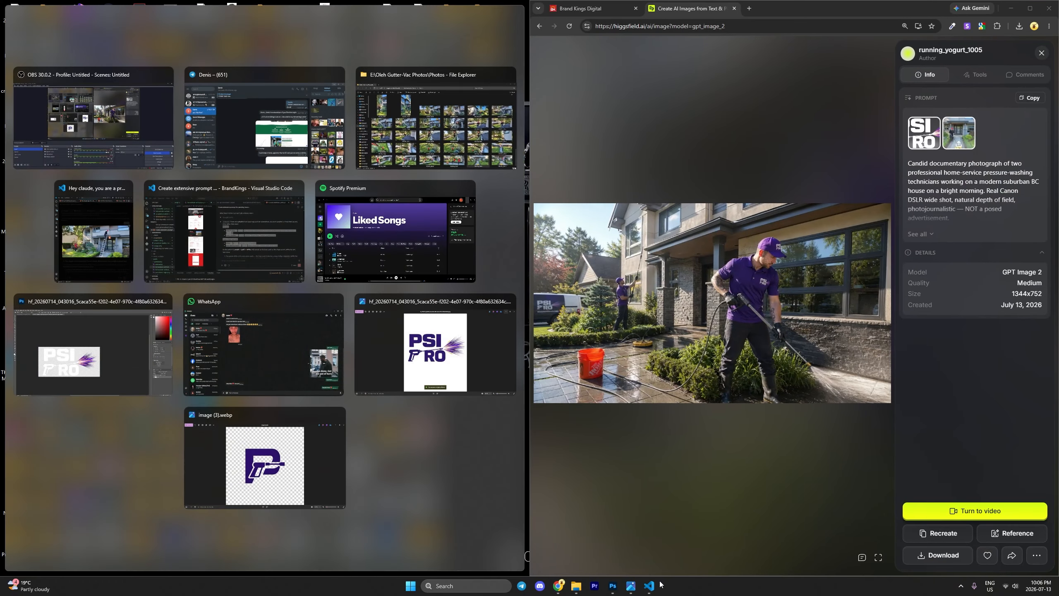
left_click(649, 586)
left_click(309, 518)
key("ctrl+v")
type("here is what it g")
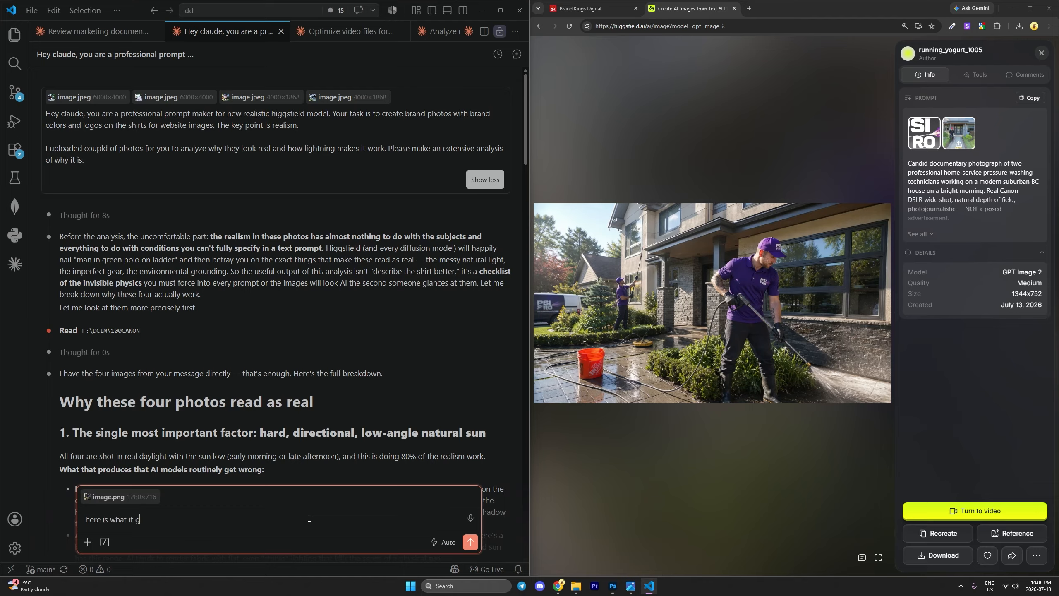
type("enerated, there are some defects on the skin, please make a prompt to fi")
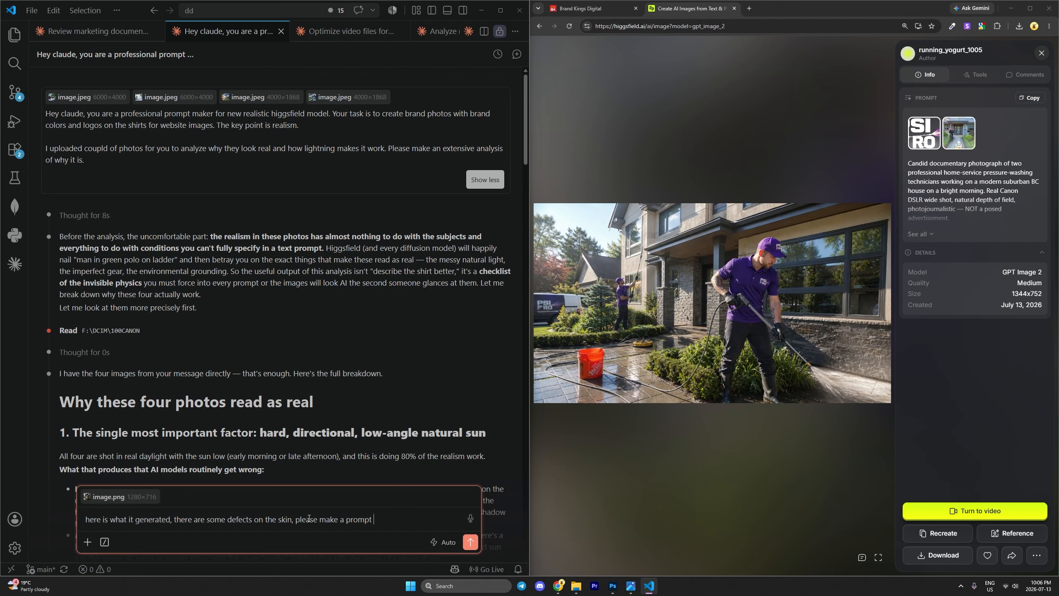
type("x it and leave the image untouched")
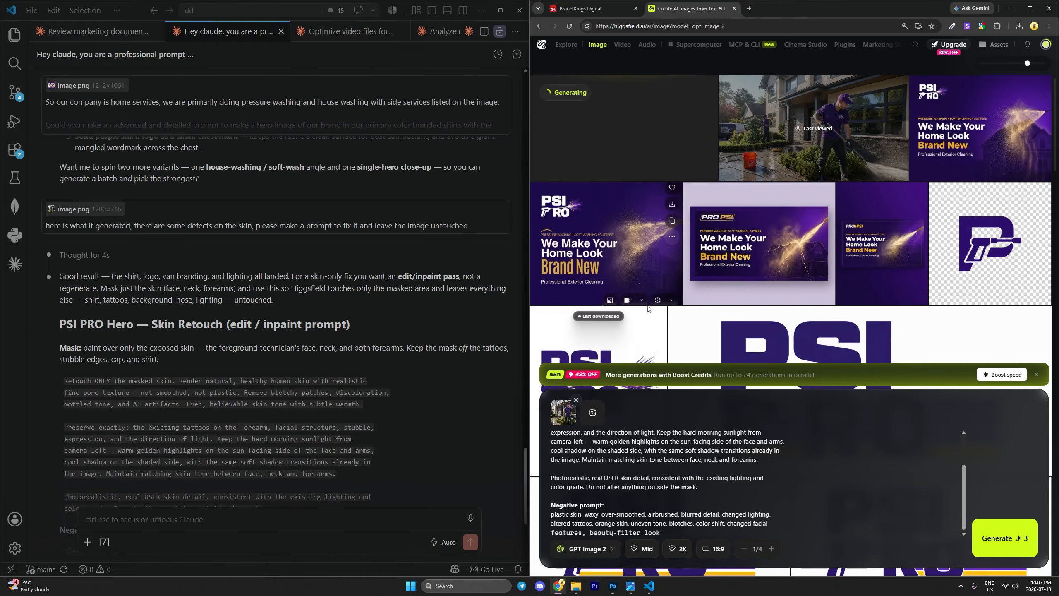
Step: Examine the reference photo in Higgsfield and compare the skin-retouched hero image with the original generation
left_click(563, 412)
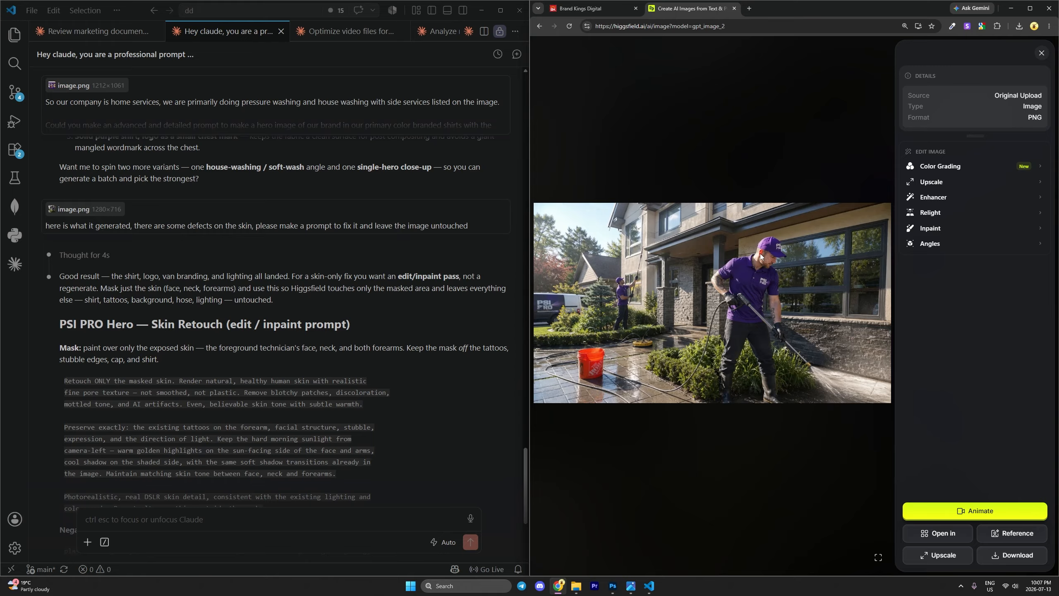
key("Escape")
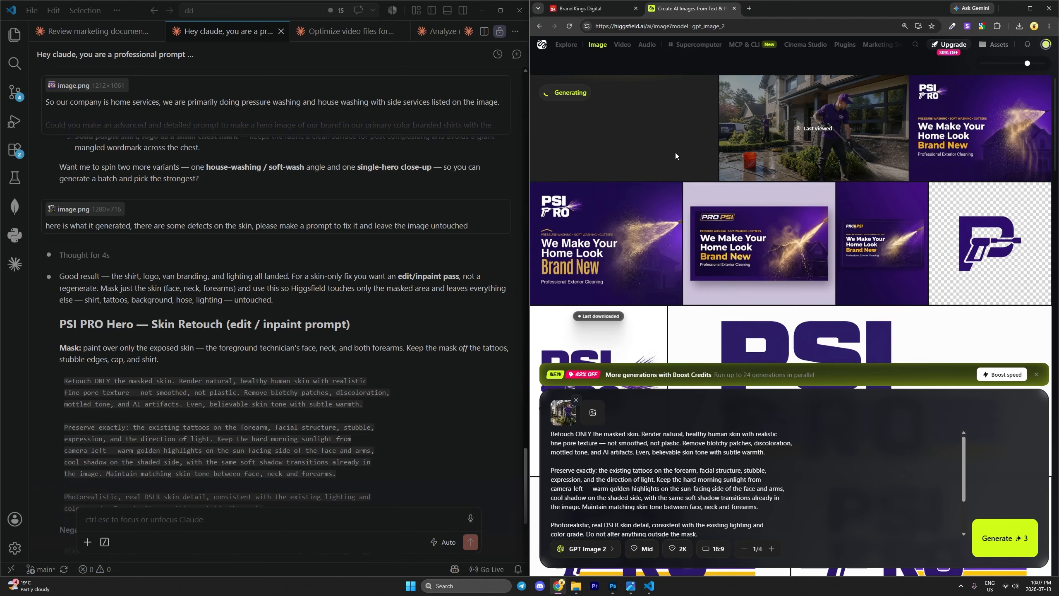
left_click(673, 553)
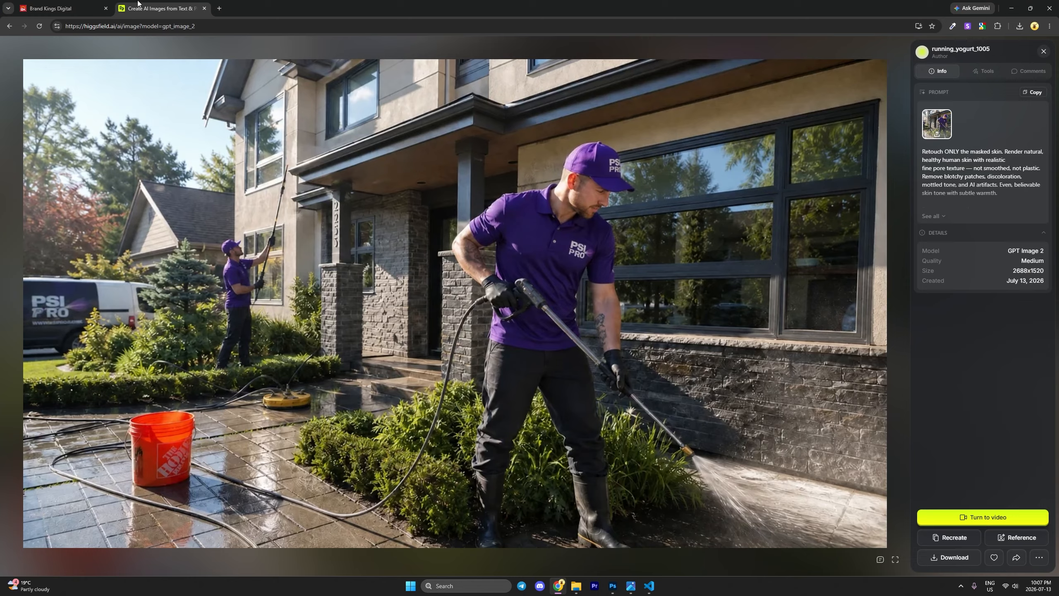
key("Escape")
left_click(493, 179)
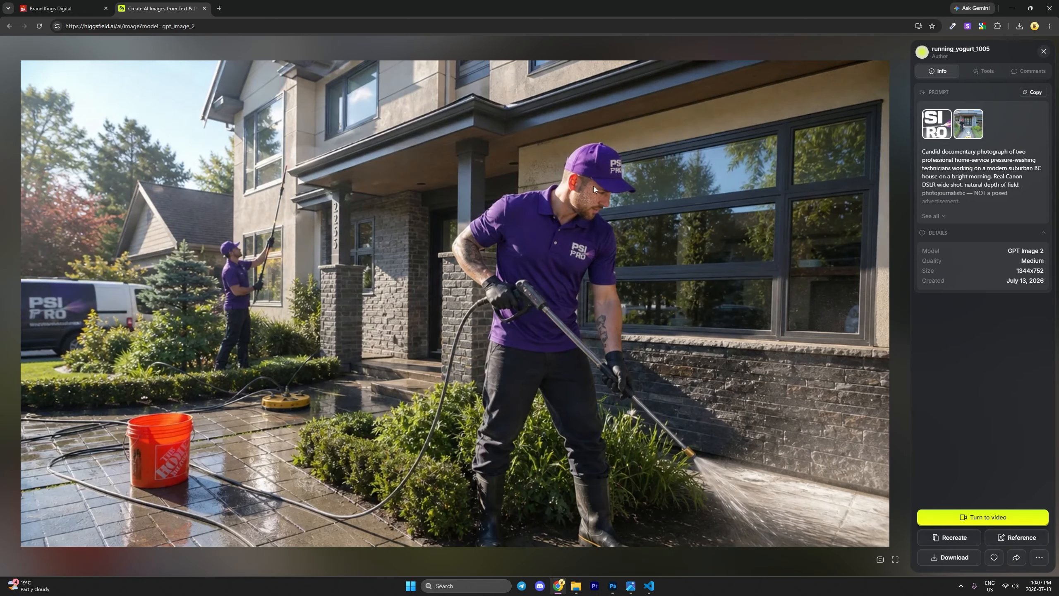
key("Escape")
left_click(259, 179)
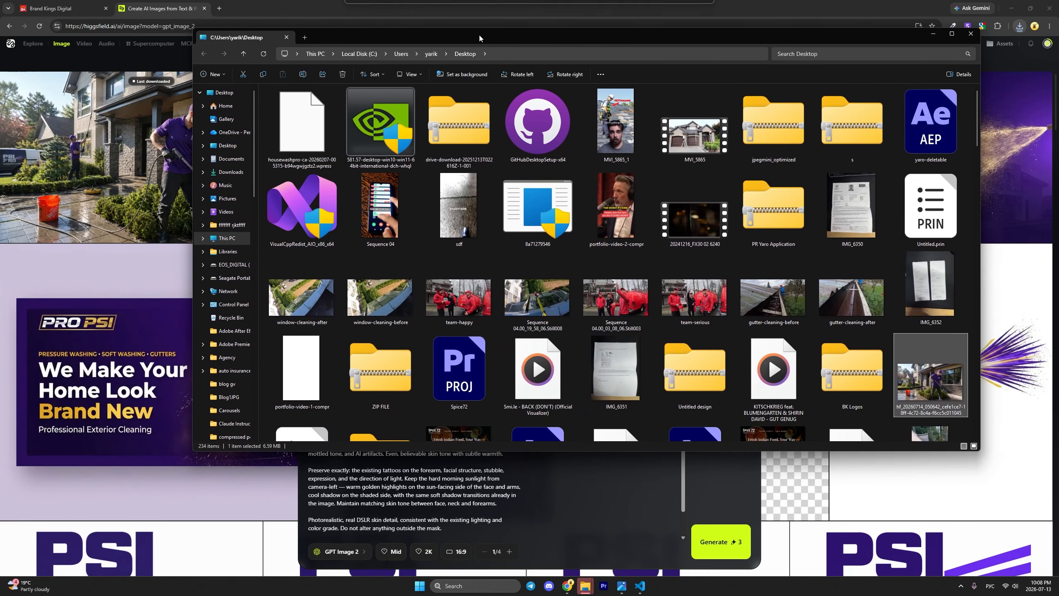
Step: Switch to the website builder, attach the retouched photo to its AI chat and send "make this image in the hero section background"
left_click(78, 15)
left_click(58, 63)
left_click_drag(930, 382, 77, 476)
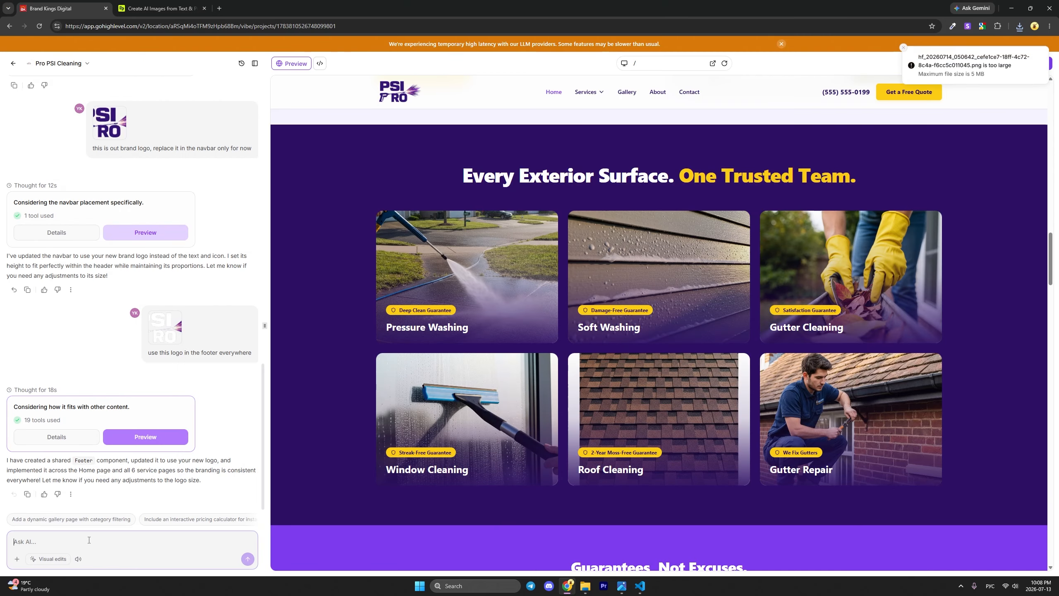
type("s image in the hero")
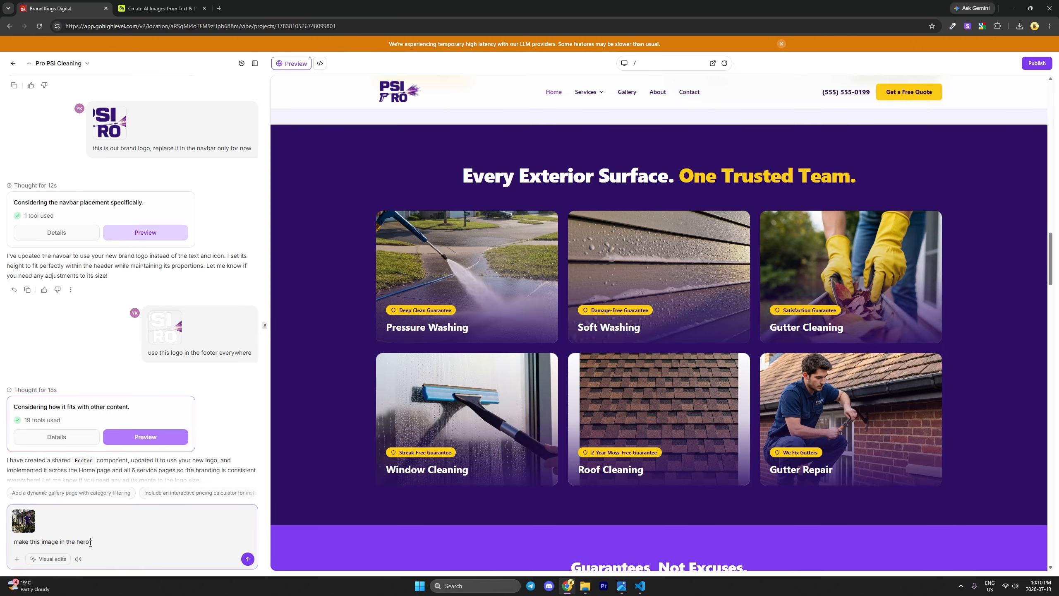
type(" section background")
key("Return")
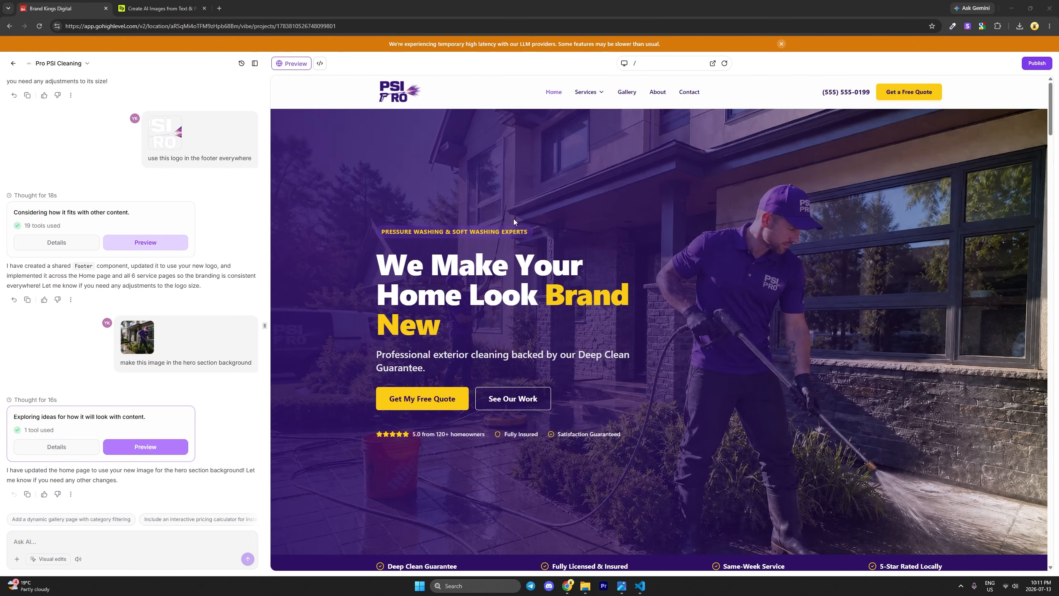
Step: Capture a screenshot of the website's Pressure Washing section and attach it to a new Claude message
scroll(553, 413, "down", 10)
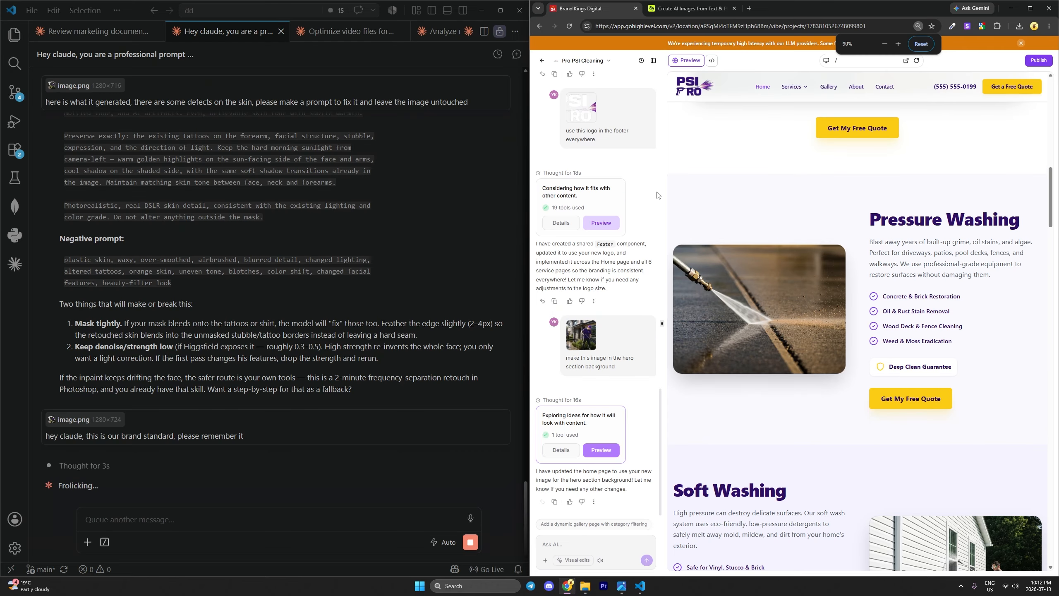
key("super+shift+s")
left_click_drag(669, 173, 1055, 444)
key("ctrl+v")
Step: Ask Claude for a prompt to make a realistic image suiting the attached website section, with the hero image as brand guidelines, and send it
type("hey, now w")
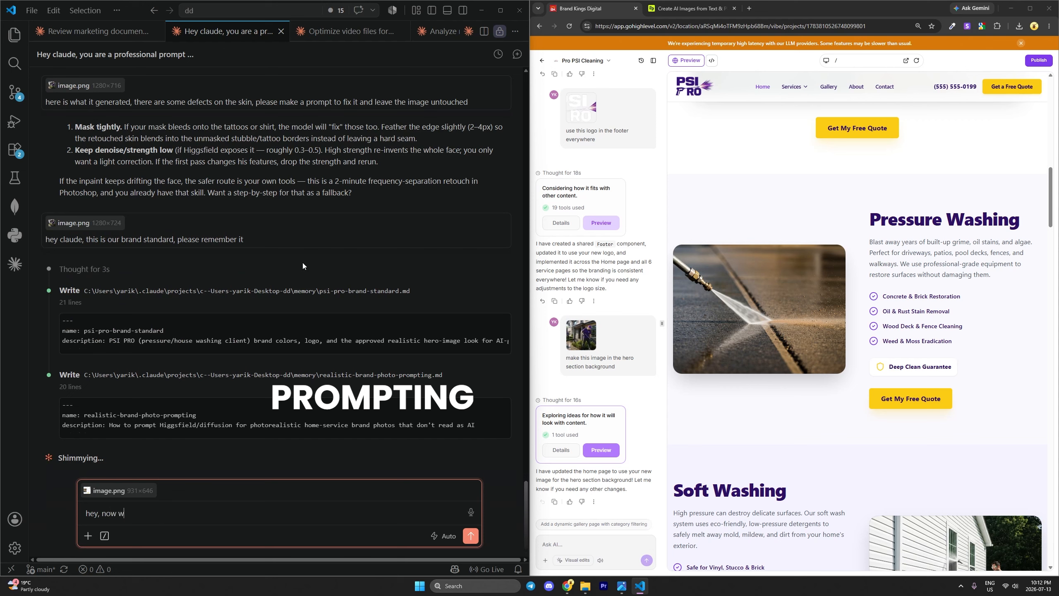
type("e need a prompt to make an image that would suit this secti")
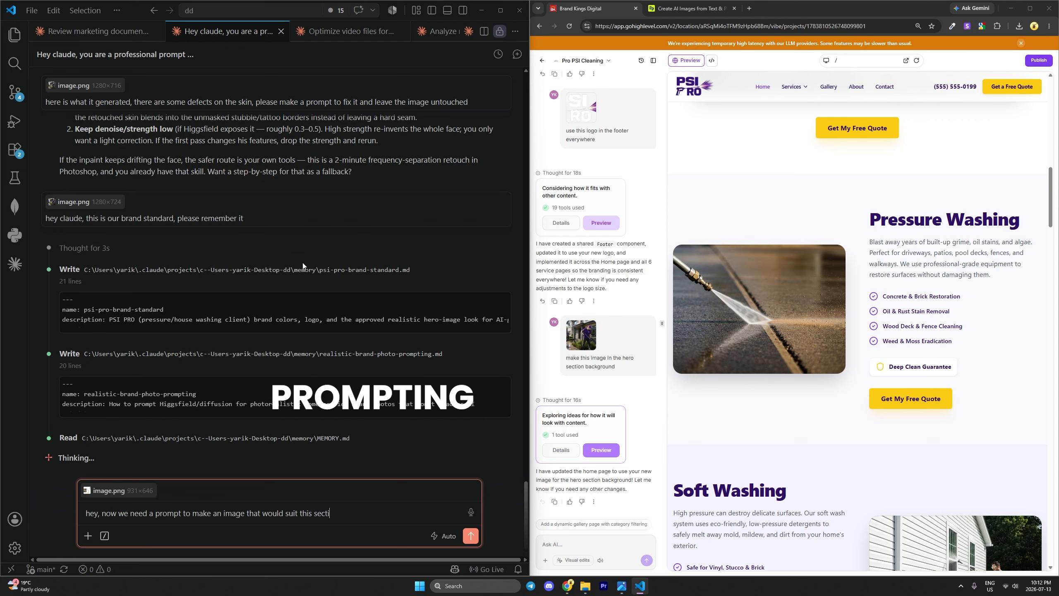
type("on on the website. I will upload ")
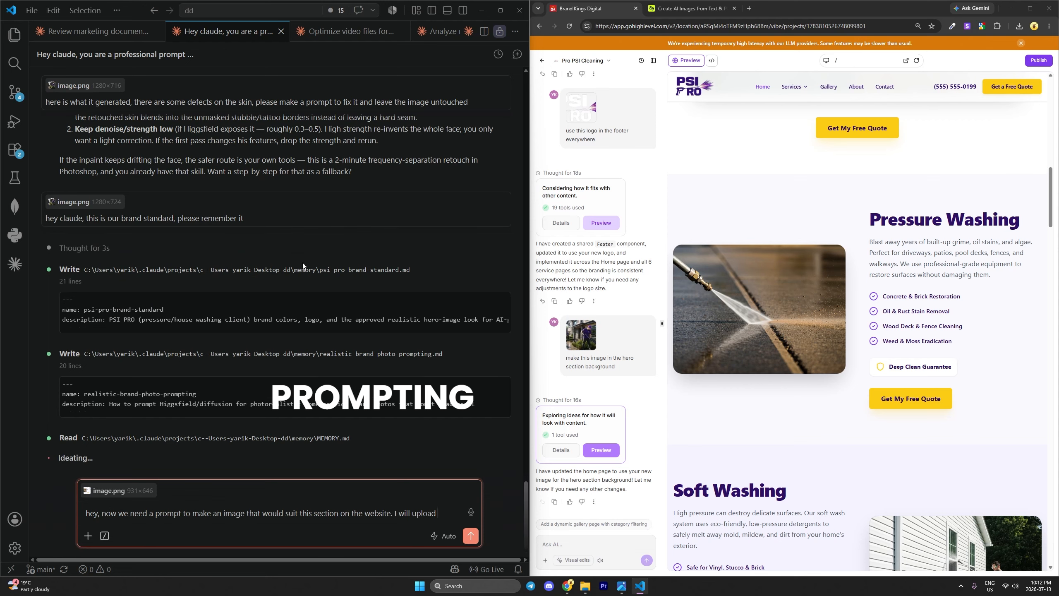
type("the reference image that we did (hero section")
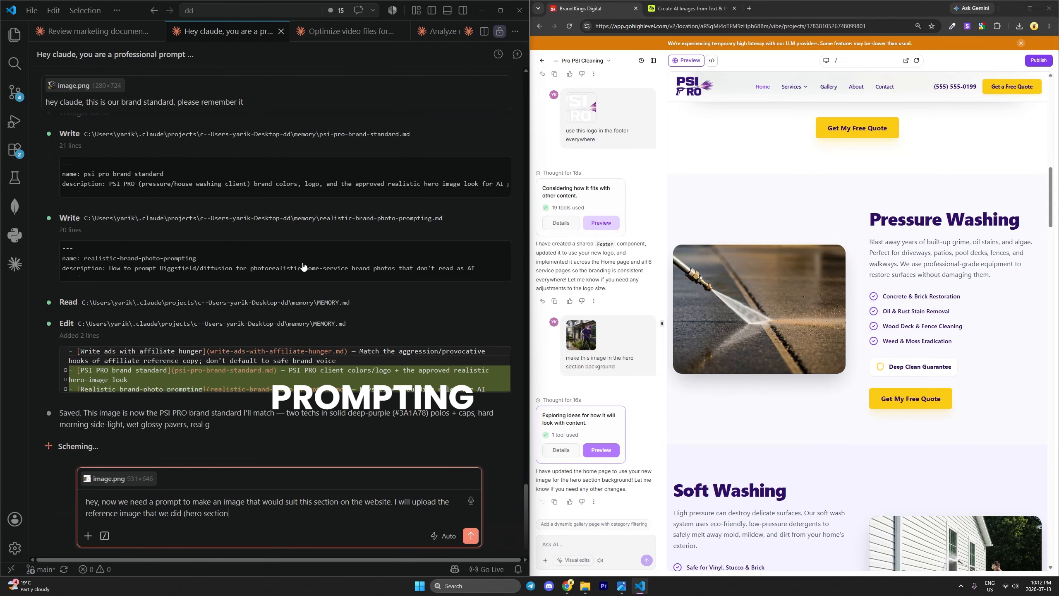
type(") as brand guidelines. You task ")
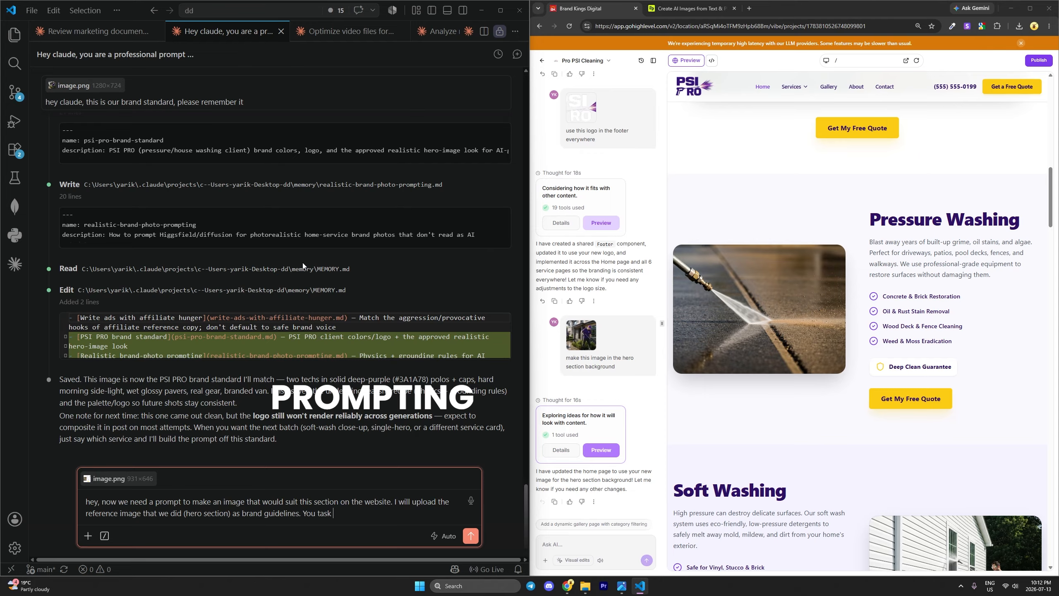
type("is to reference this image attached and ask ")
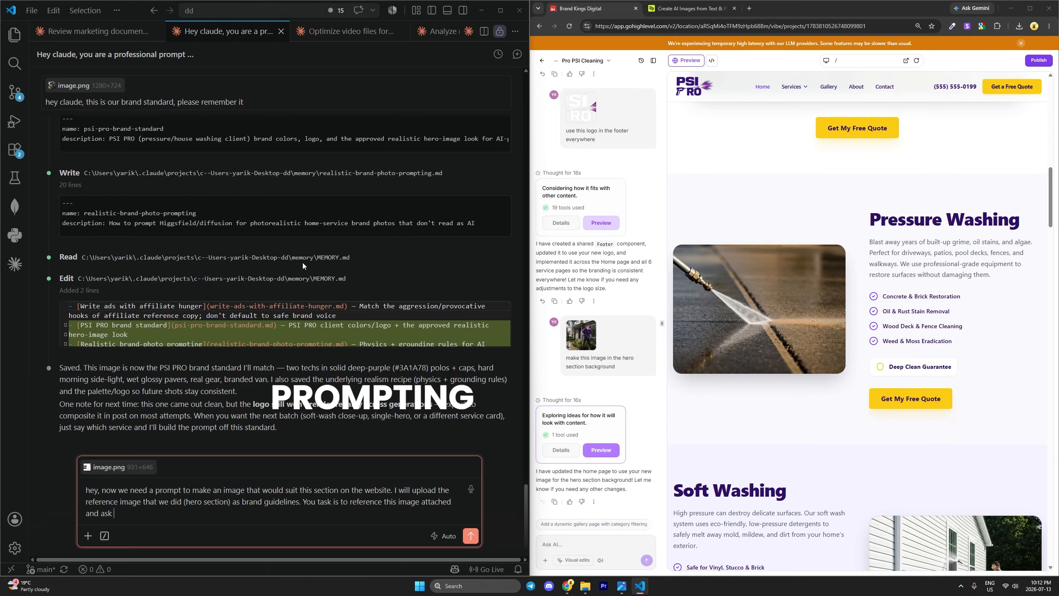
type("to make a realistic image for that section (prompt).")
key("Return")
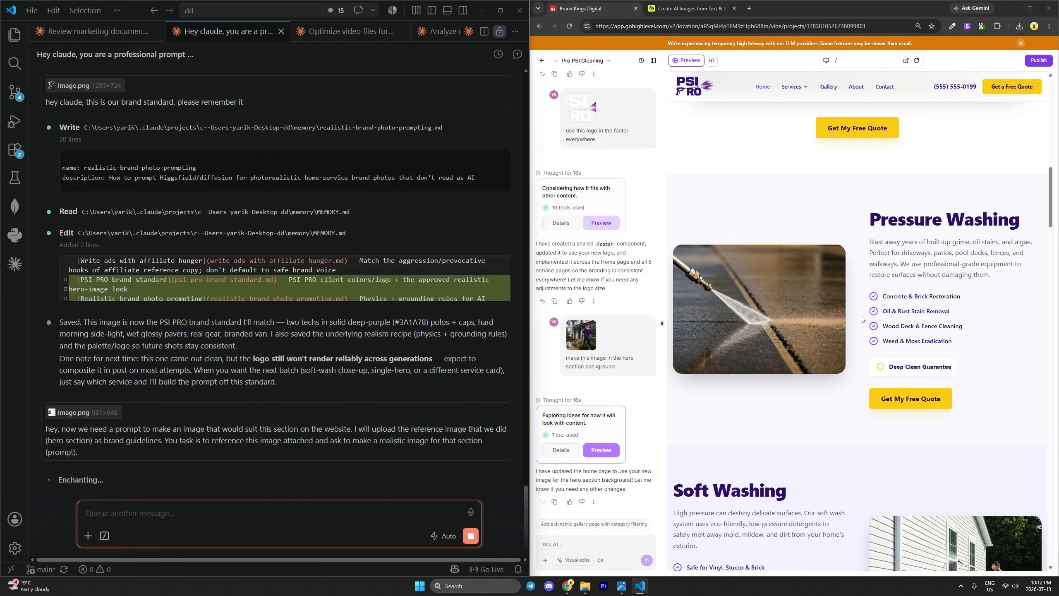
Step: Check the Pressure Washing section's image on the website, maximize the browser and set the Higgsfield image aspect ratio to 4:3
scroll(829, 297, "up", 2)
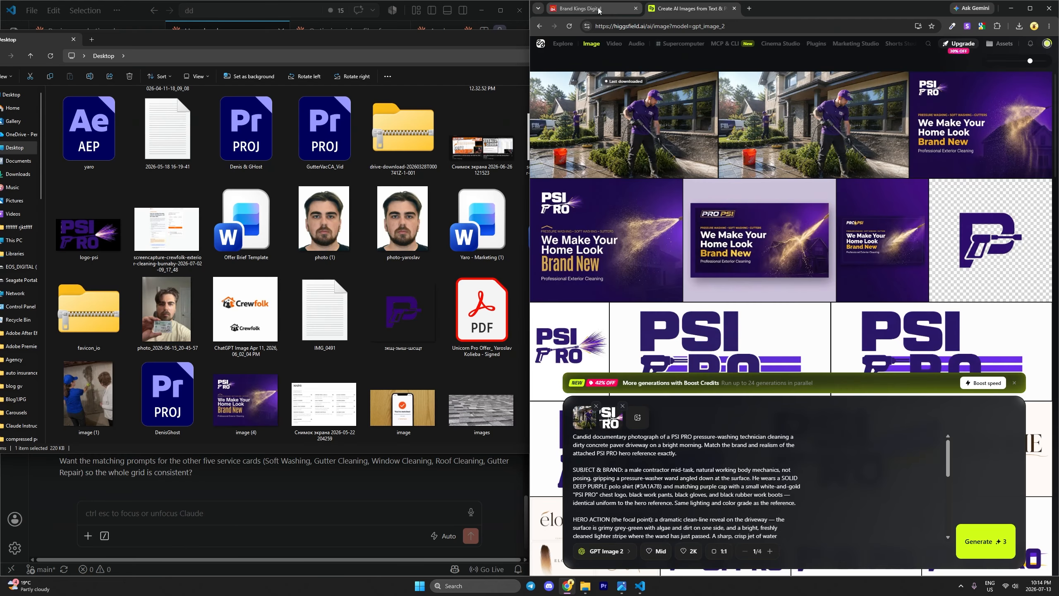
left_click(592, 8)
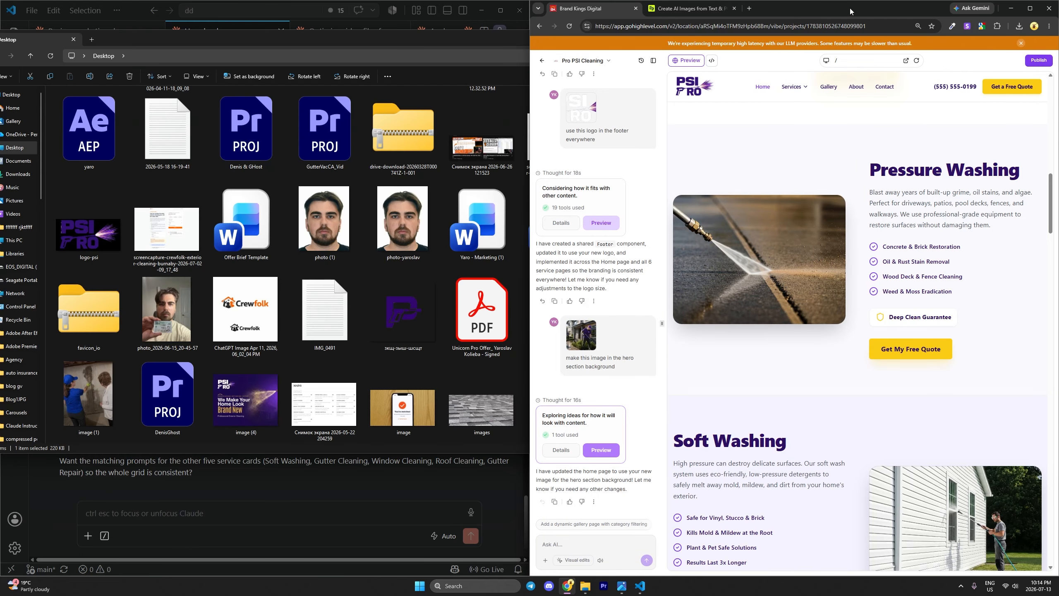
double_click(834, 9)
left_click(182, 8)
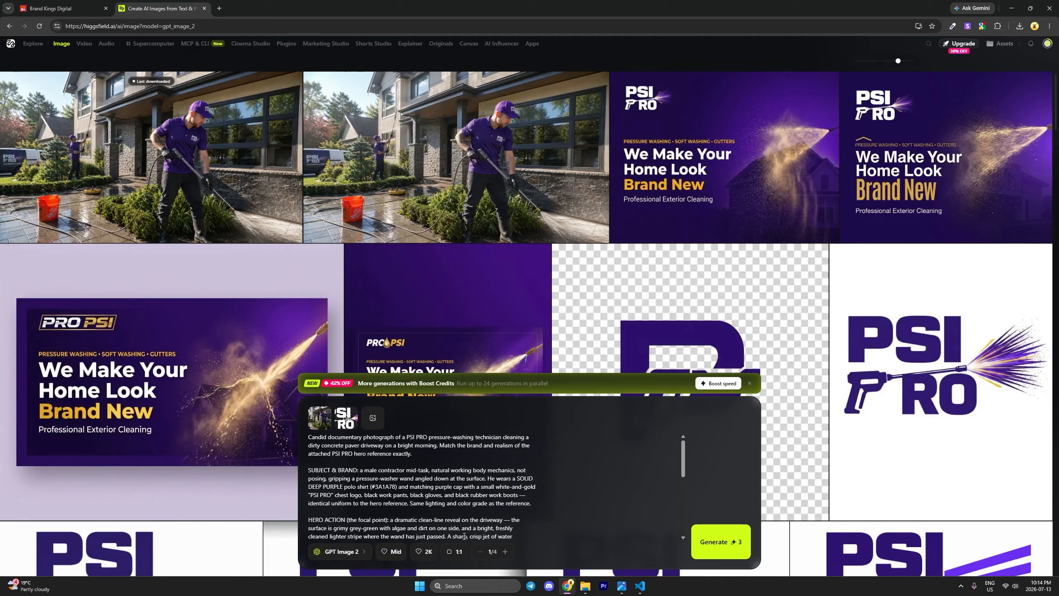
left_click(452, 552)
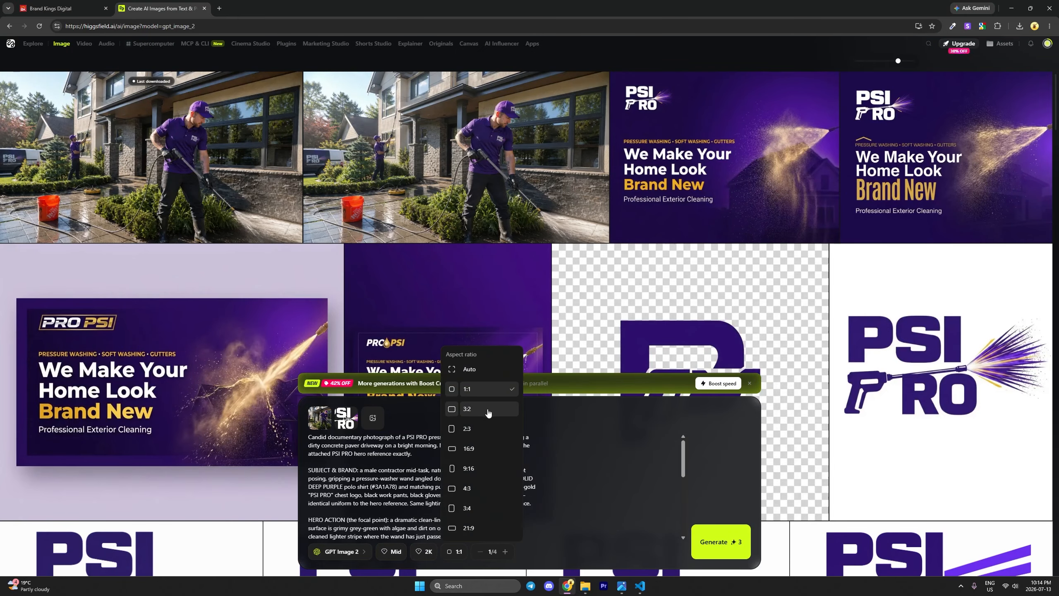
left_click(475, 496)
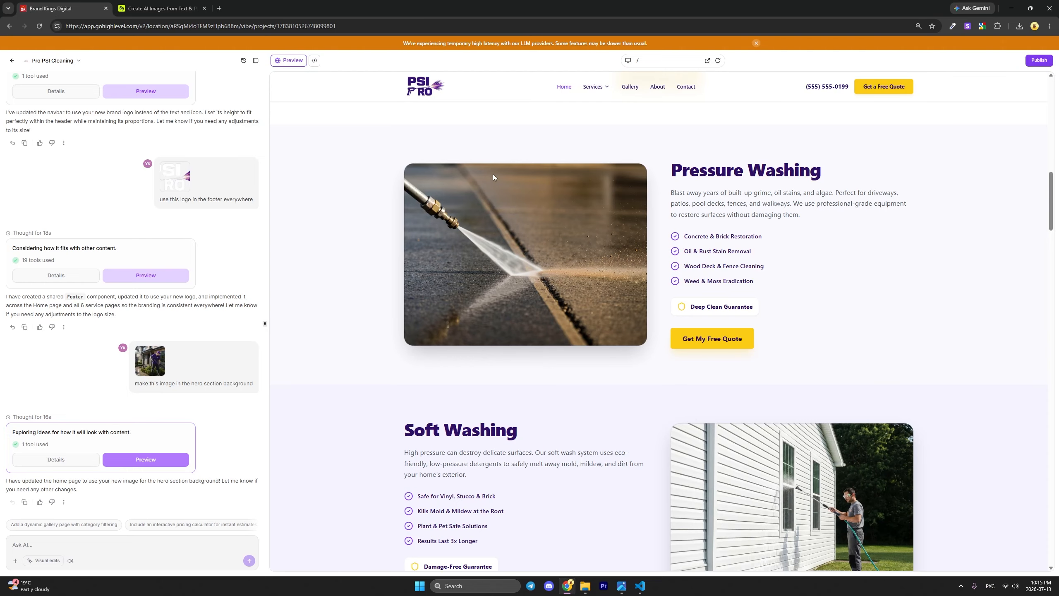
Step: Examine the website's hero section with its new background photo at a larger browser zoom
scroll(493, 174, "up", 10)
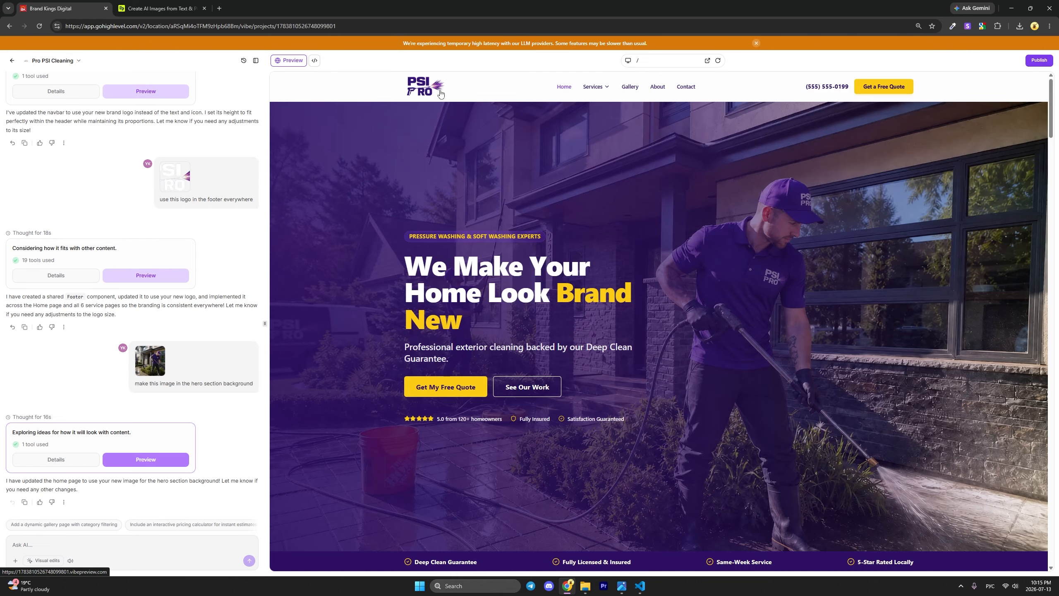
key("ctrl+plus")
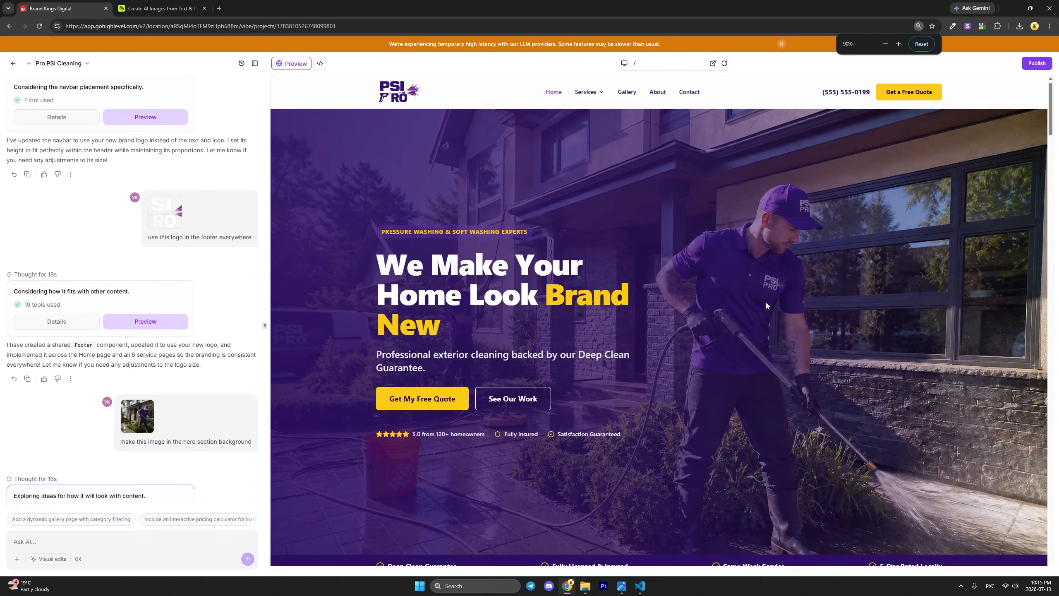
key("ctrl+minus")
key("ctrl+plus")
key("ctrl+plus")
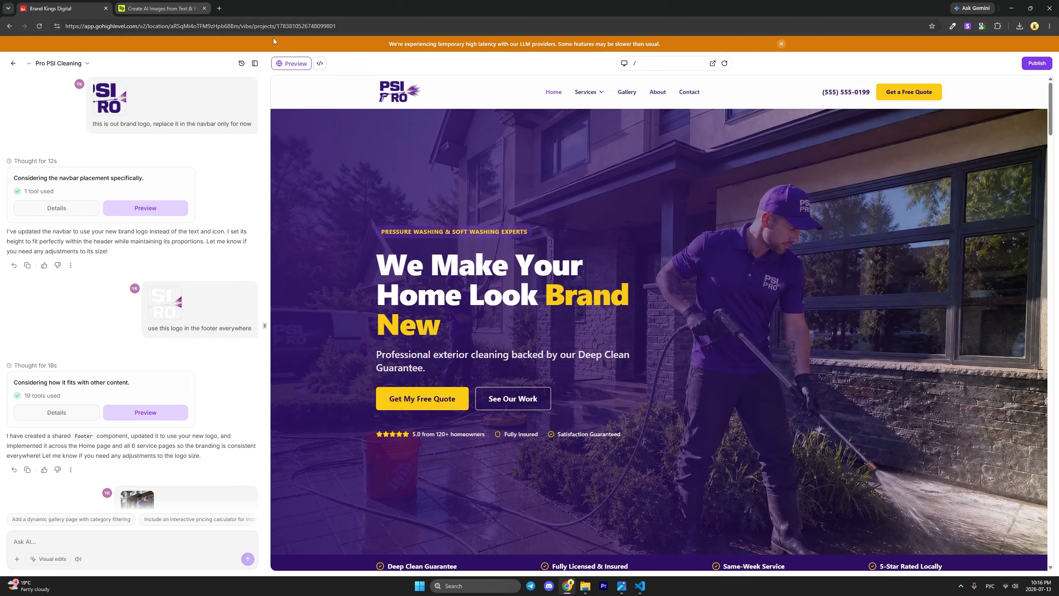
Step: View the newly generated driveway-cleaning photo in Higgsfield and return to the website's Pressure Washing section
left_click(159, 9)
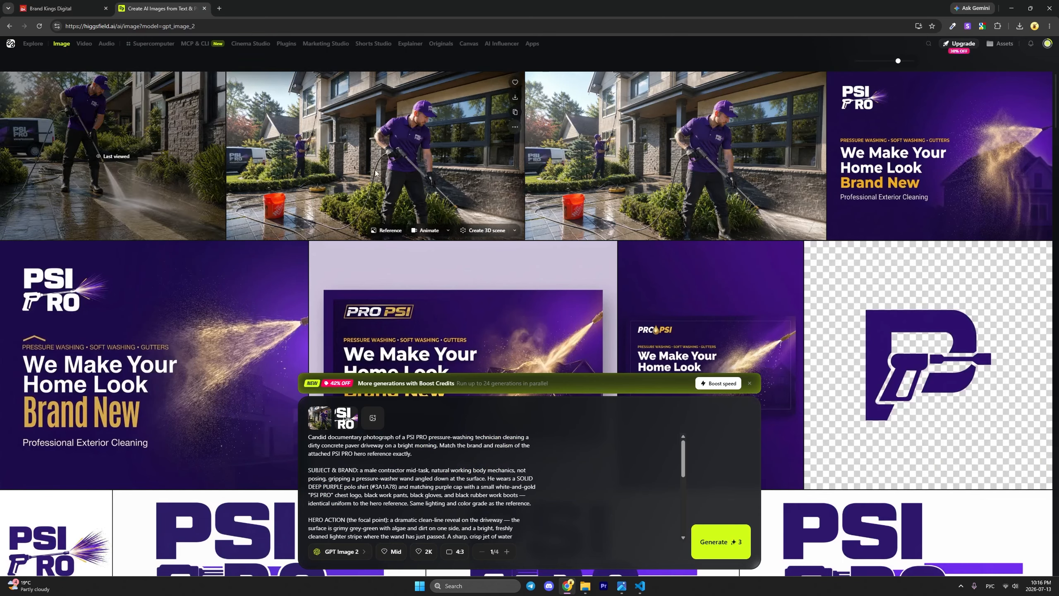
left_click(145, 146)
key("Escape")
left_click(62, 8)
scroll(576, 354, "down", 8)
scroll(575, 354, "down", 6)
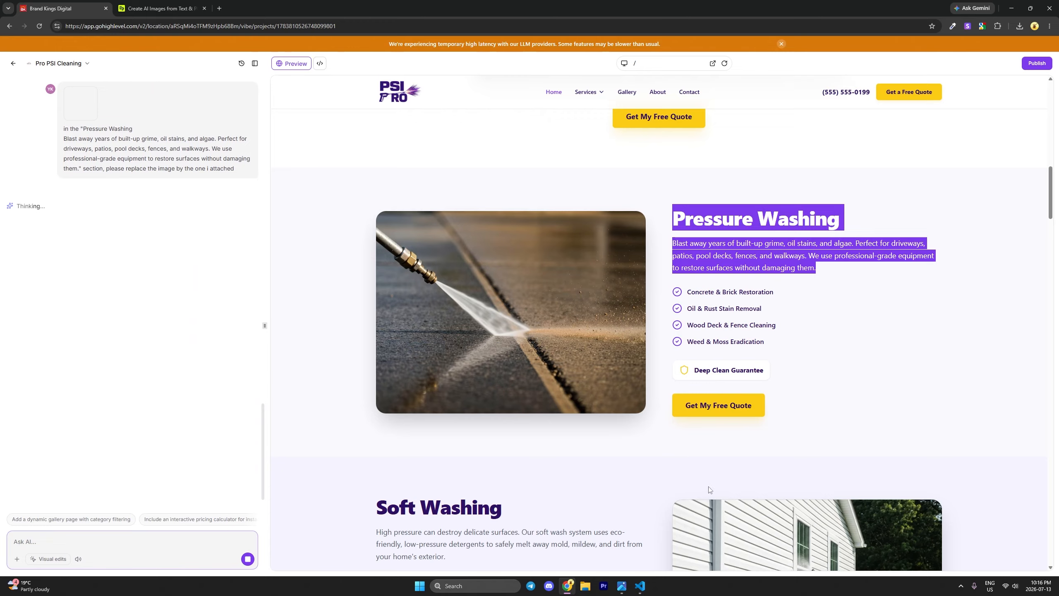
Step: Capture a screenshot of the image in the website's Soft Washing section
scroll(787, 522, "down", 4)
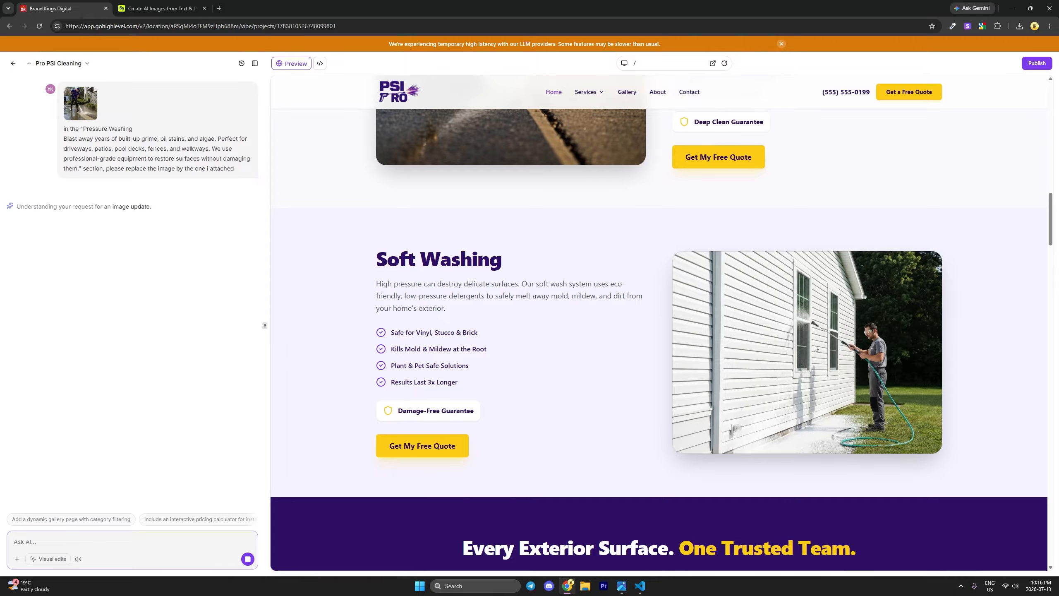
scroll(746, 319, "up", 1, "ctrl")
key("super+shift+s")
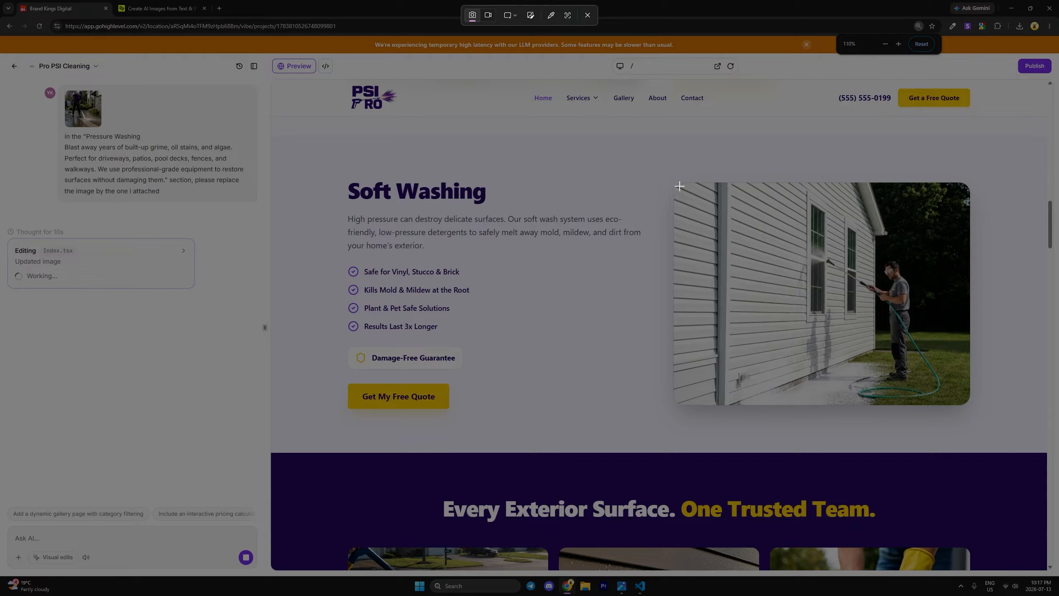
scroll(680, 303, "down", 4)
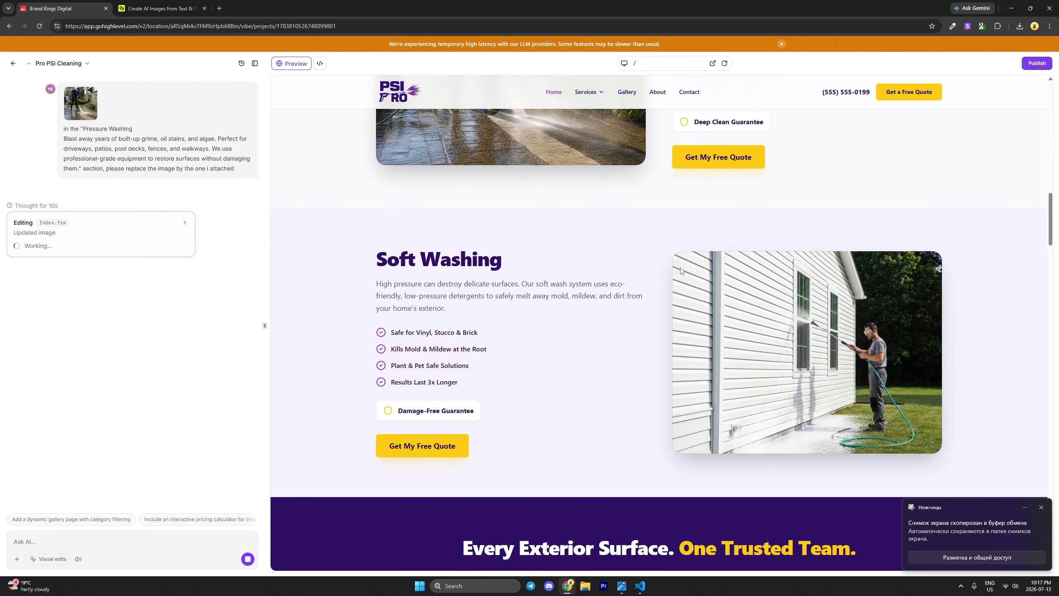
key("super+shift+s")
left_click_drag(677, 253, 938, 450)
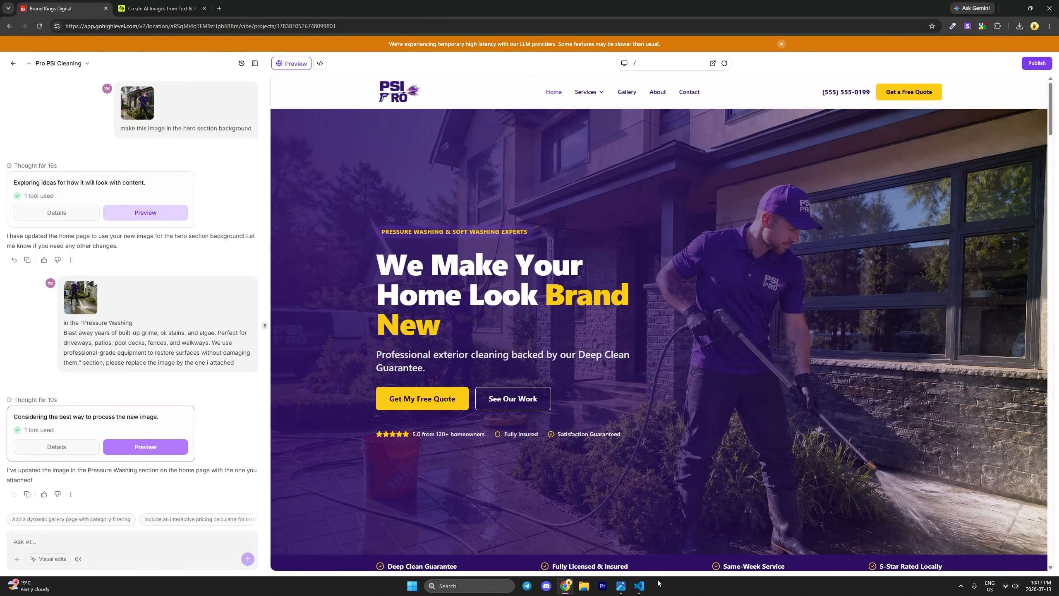
Step: Send Claude the screenshot, asking to make this image in our brand and mention the scene image attached in #1 and the logo as $2
left_click(645, 591)
key("ctrl+v")
type("n")
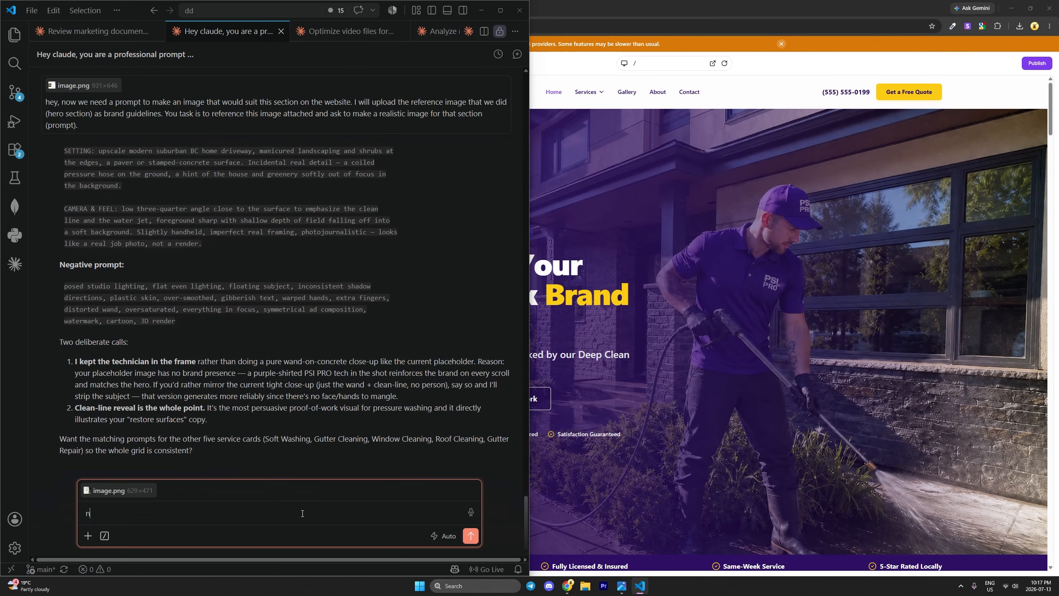
type("ow, i want to make this image, but in our brand. Mention")
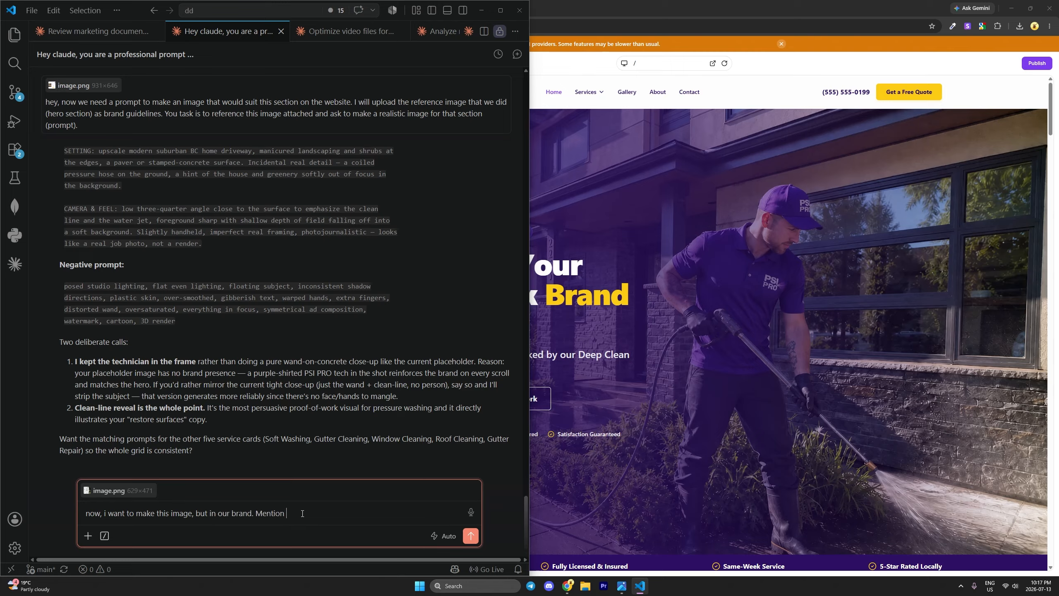
type(" the scene image attached in #1, the logo to display is")
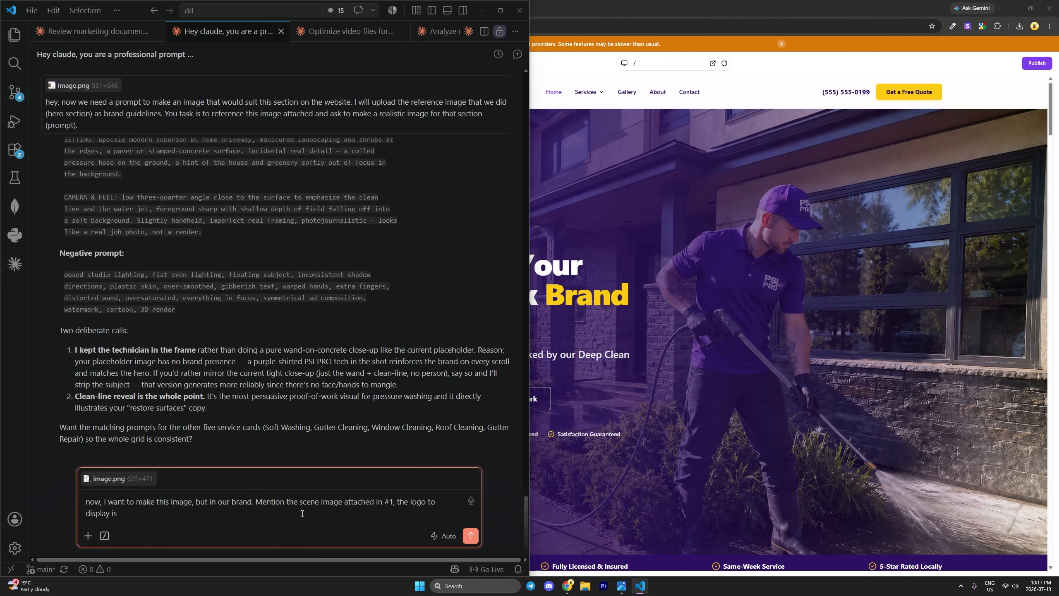
type(" $2")
key("Return")
Step: Return to the website and examine the replaced Pressure Washing photo together with the hero and surrounding sections
left_click(675, 282)
scroll(636, 285, "down", 10)
scroll(637, 287, "down", 6)
scroll(500, 227, "up", 18)
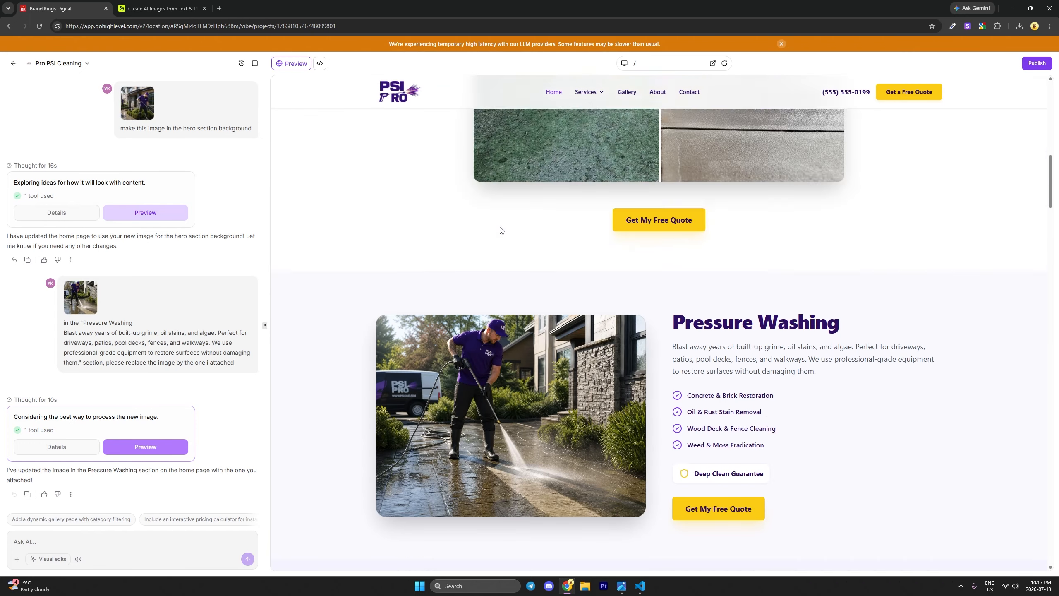
scroll(490, 251, "down", 15)
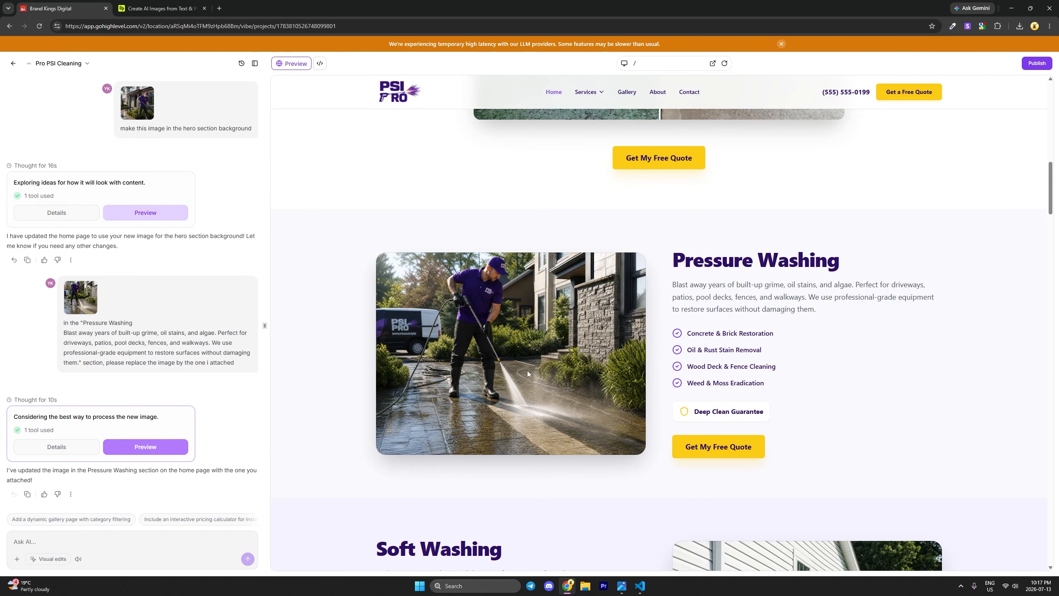
scroll(513, 352, "up", 18)
scroll(641, 257, "down", 16)
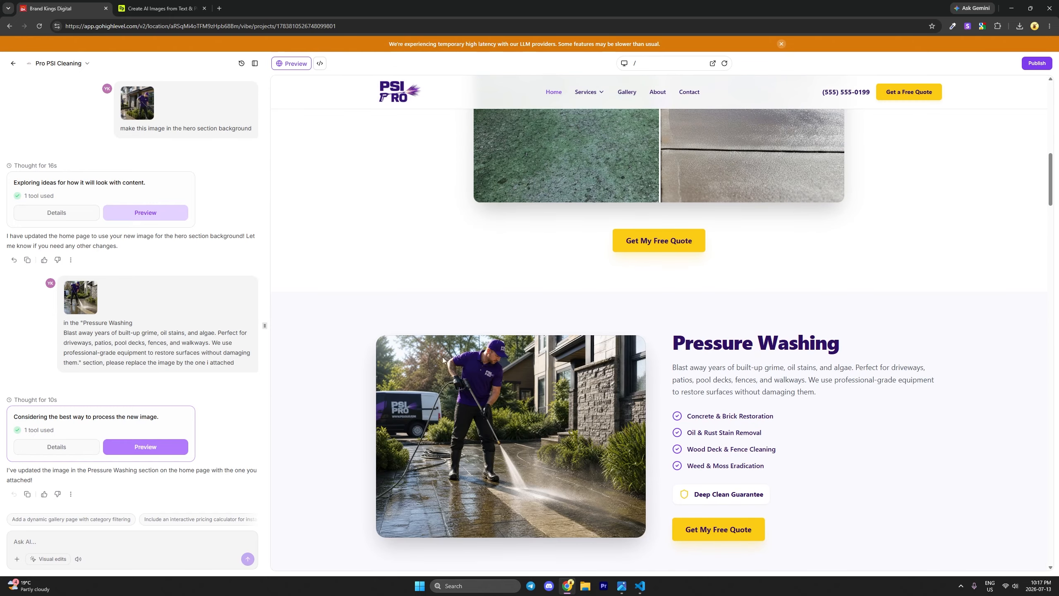